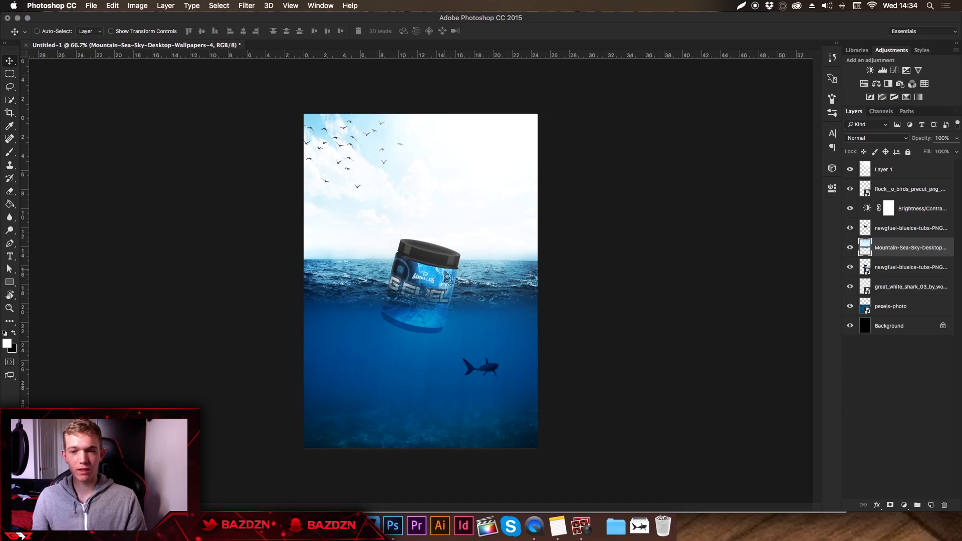
{"action": "left_click", "coordinate": [897, 306]}
{"action": "left_click", "coordinate": [897, 170]}
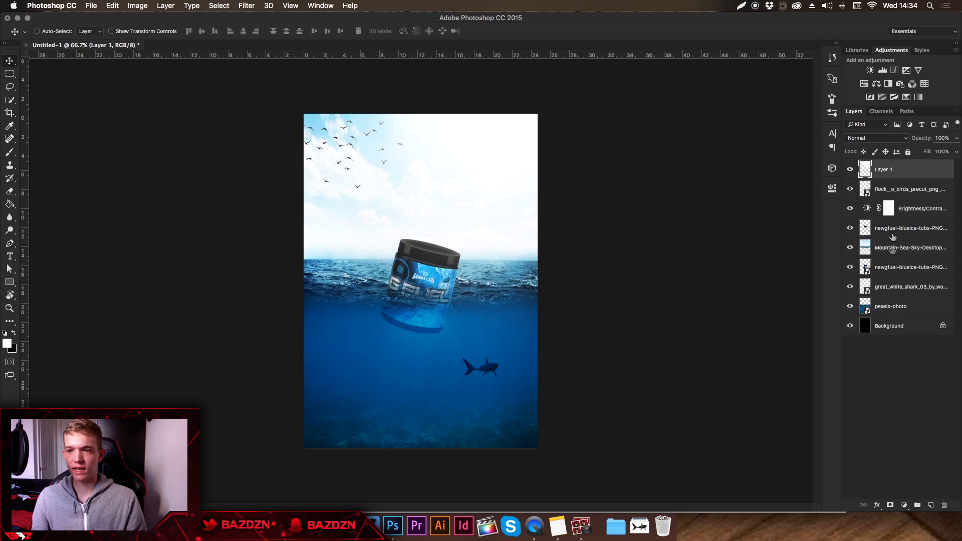
{"action": "left_click", "coordinate": [897, 327]}
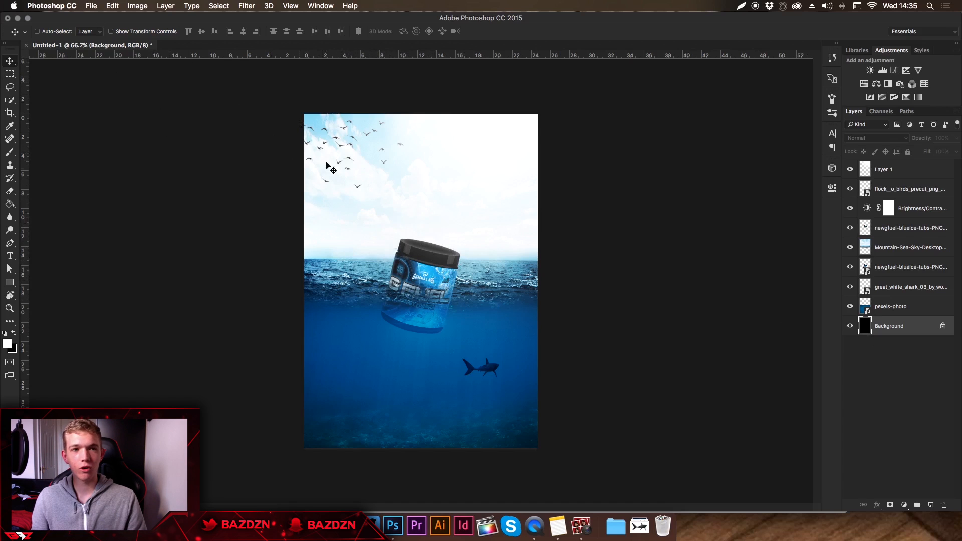
{"action": "left_click", "coordinate": [99, 6]}
{"action": "key", "text": "Escape"}
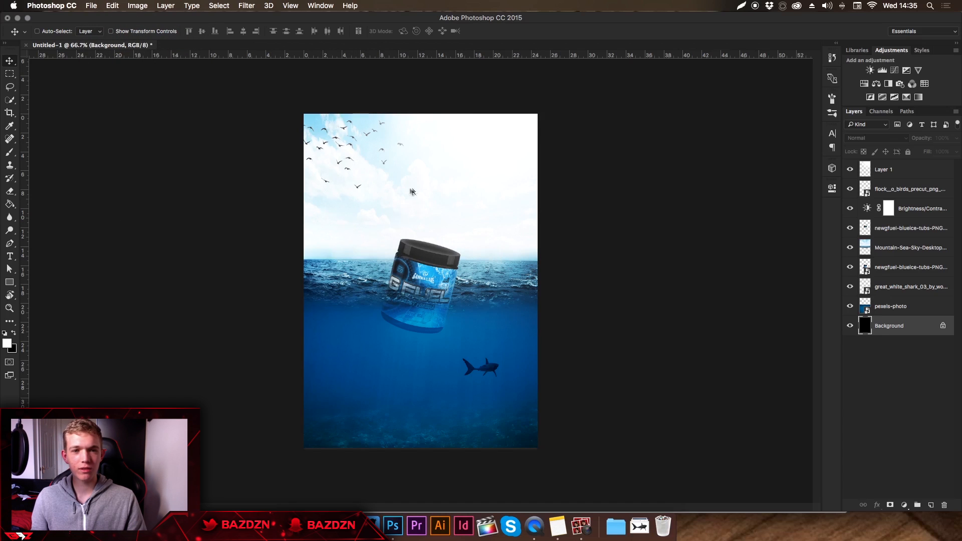
Create a new 700 x 1000 pixel document at 72 pixels/inch in RGB Color with a black background.
{"action": "key", "text": "super+n"}
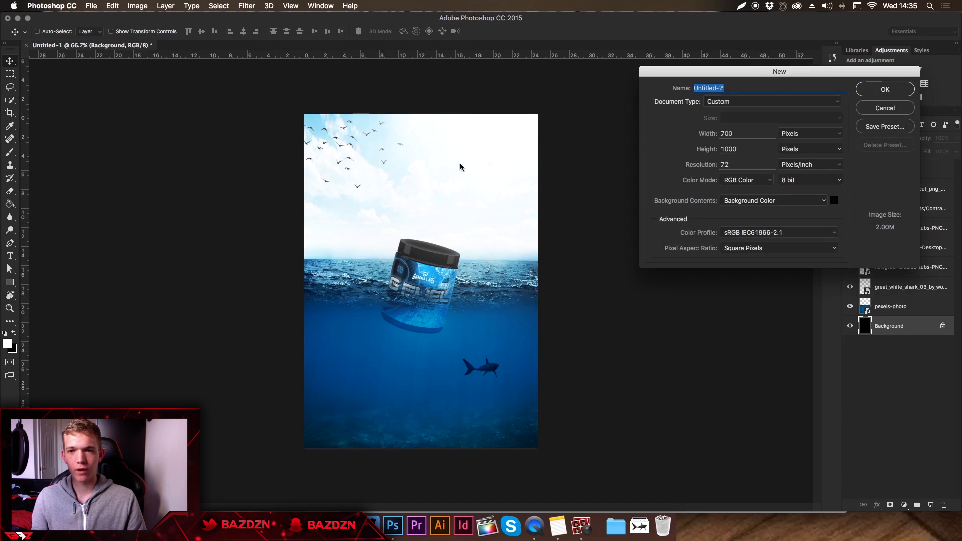
{"action": "left_click_drag", "start_coordinate": [753, 79], "coordinate": [650, 138]}
{"action": "key", "text": "Tab"}
{"action": "key", "text": "Tab"}
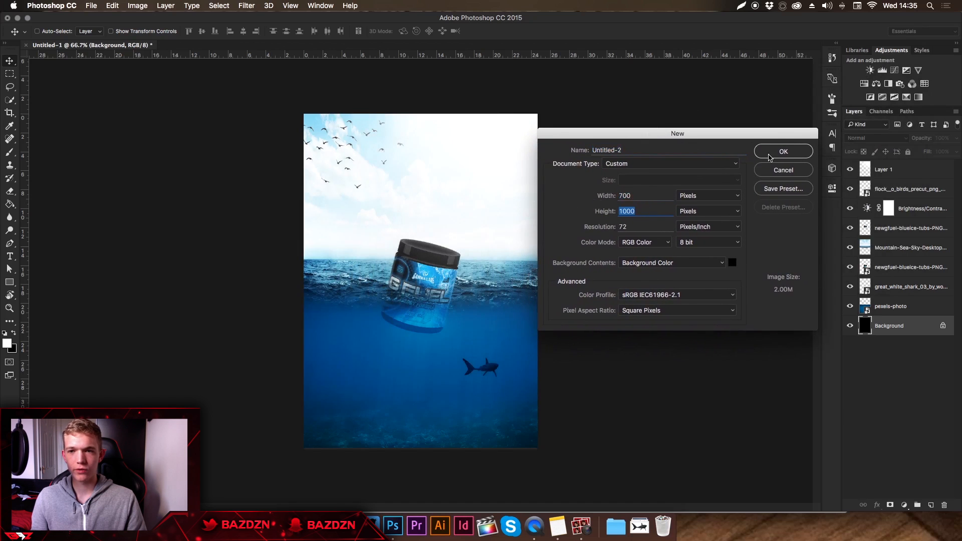
{"action": "left_click", "coordinate": [593, 196]}
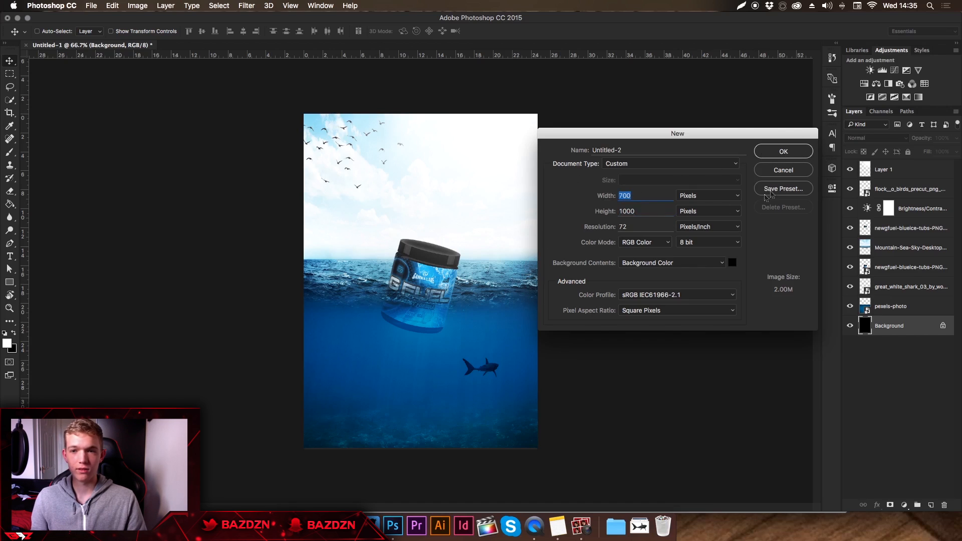
{"action": "left_click", "coordinate": [782, 152]}
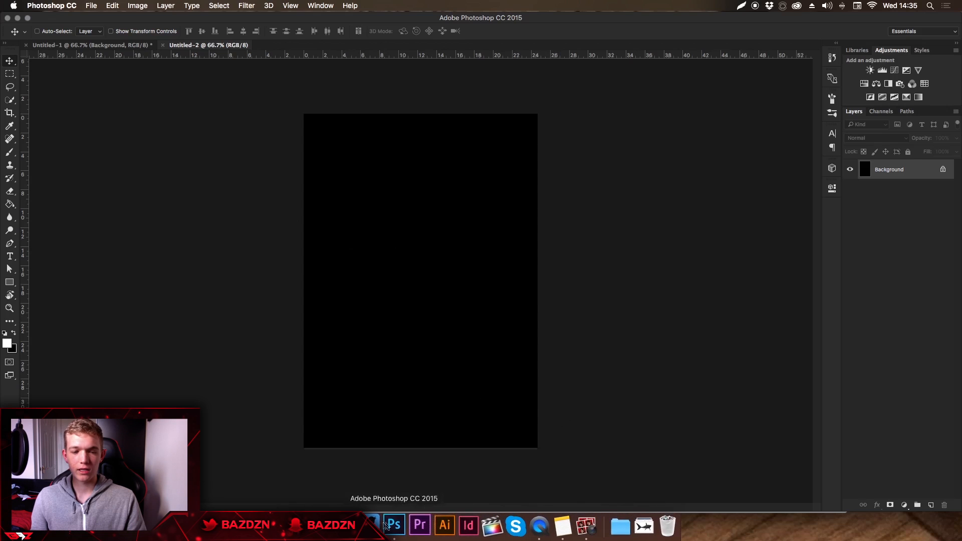
Place the Mountain-Sea-Sky wallpaper image across the upper half of the canvas.
{"action": "left_click", "coordinate": [639, 526]}
{"action": "left_click_drag", "start_coordinate": [569, 372], "coordinate": [466, 242]}
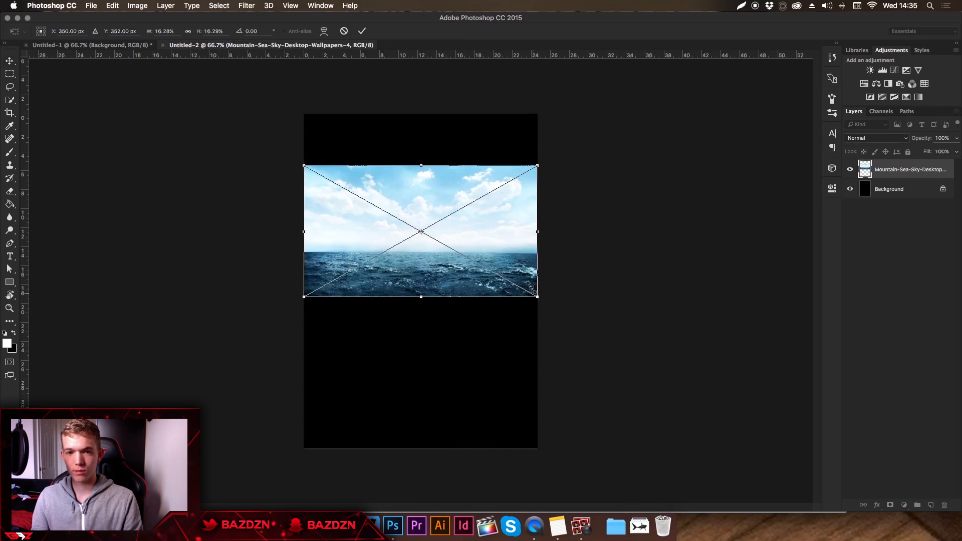
{"action": "key", "text": "Return"}
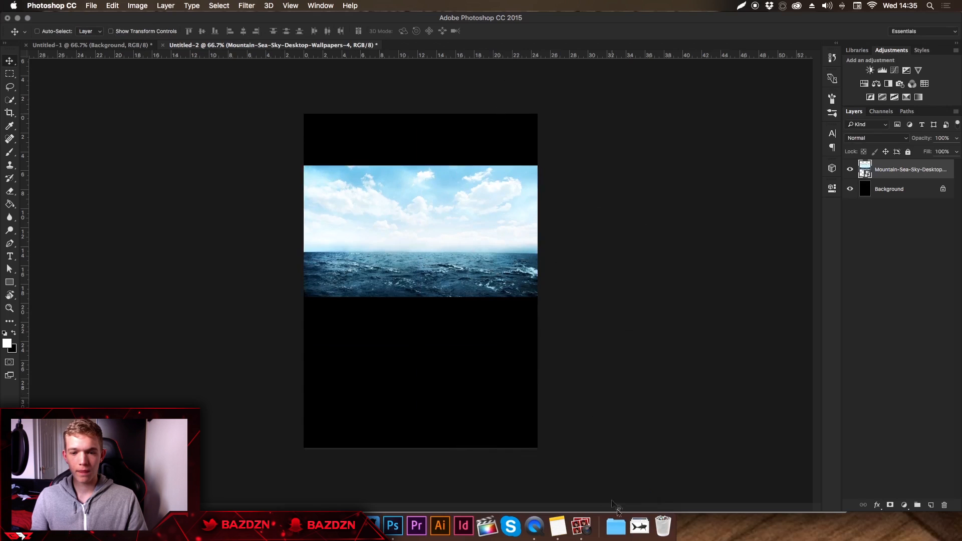
Place the pexels-photo underwater image over the lower part of the canvas and scale it proportionally to about 67%.
{"action": "left_click", "coordinate": [639, 525]}
{"action": "left_click_drag", "start_coordinate": [645, 368], "coordinate": [467, 369]}
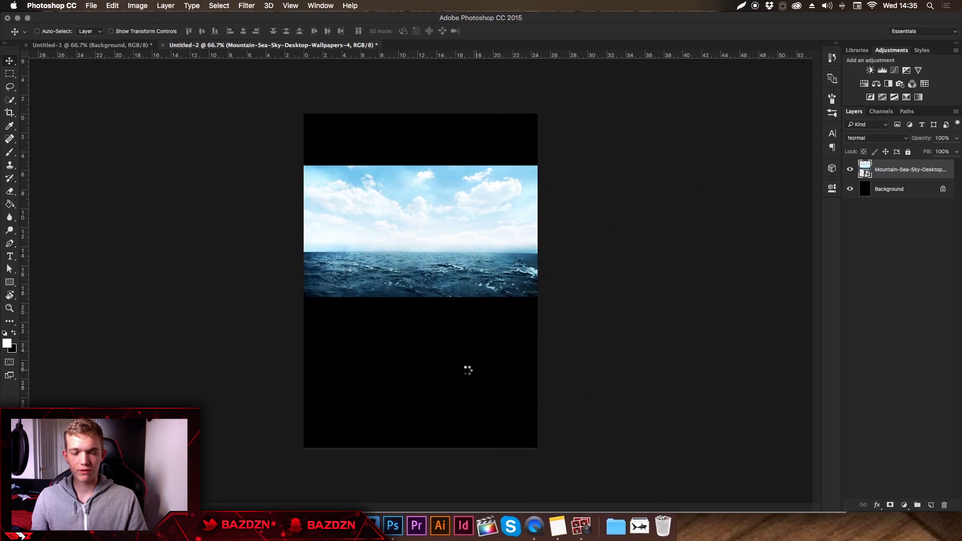
{"action": "left_click_drag", "start_coordinate": [475, 271], "coordinate": [468, 347]}
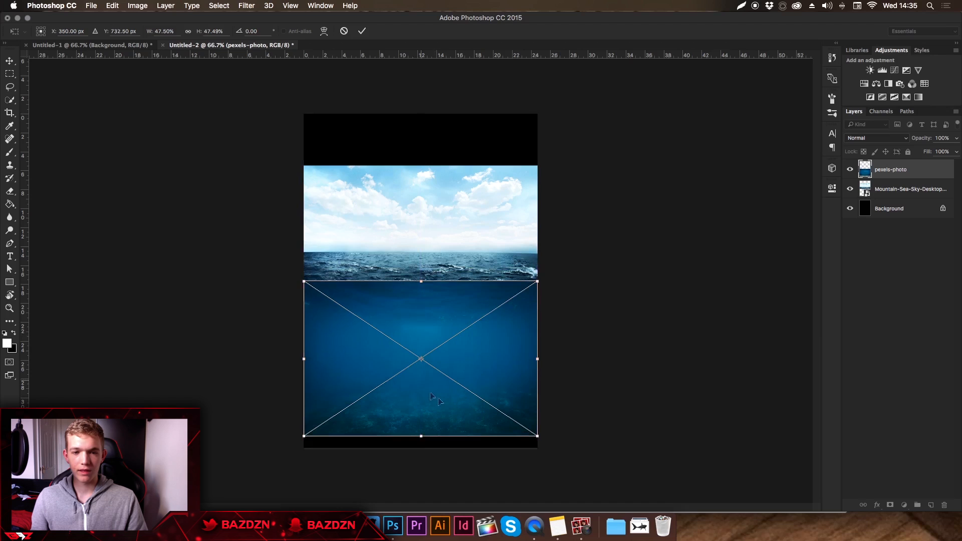
{"action": "left_click_drag", "start_coordinate": [494, 347], "coordinate": [494, 362]}
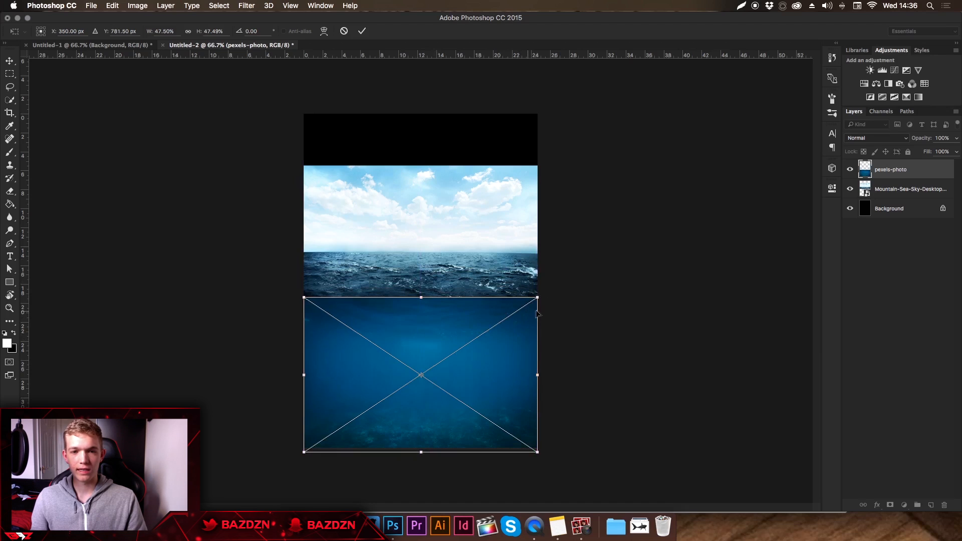
{"action": "left_click_drag", "start_coordinate": [536, 297], "coordinate": [585, 248]}
{"action": "mouse_move", "coordinate": [541, 310]}
{"action": "left_mouse_down"}
{"action": "mouse_move", "coordinate": [541, 297]}
{"action": "mouse_move", "coordinate": [543, 308]}
{"action": "left_mouse_up"}
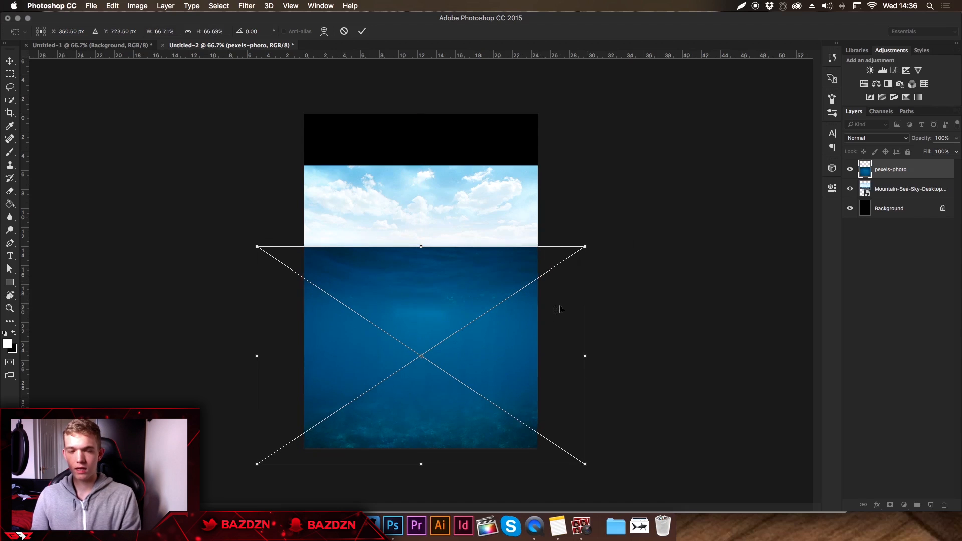
{"action": "key", "text": "Return"}
Move the Mountain-Sea-Sky layer above pexels-photo and enlarge it proportionally so the sky fills the top of the canvas.
{"action": "left_click_drag", "start_coordinate": [897, 194], "coordinate": [900, 170]}
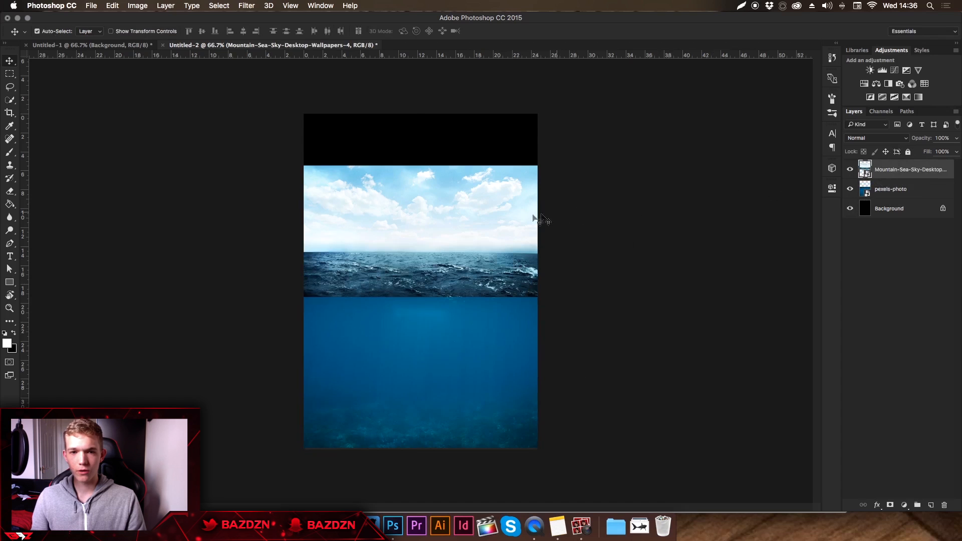
{"action": "key", "text": "super+t"}
{"action": "left_click_drag", "start_coordinate": [535, 166], "coordinate": [593, 120]}
{"action": "left_click_drag", "start_coordinate": [481, 228], "coordinate": [484, 216]}
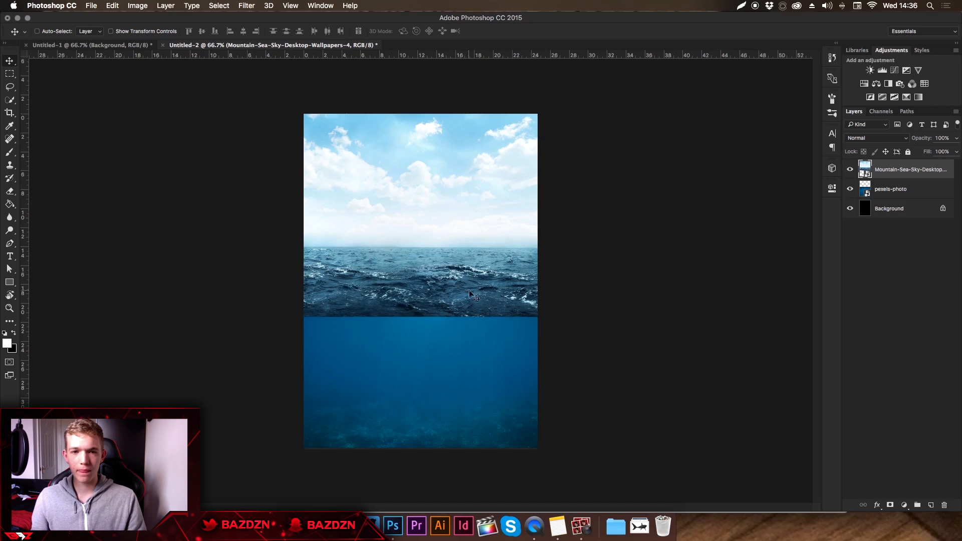
{"action": "left_click", "coordinate": [849, 170]}
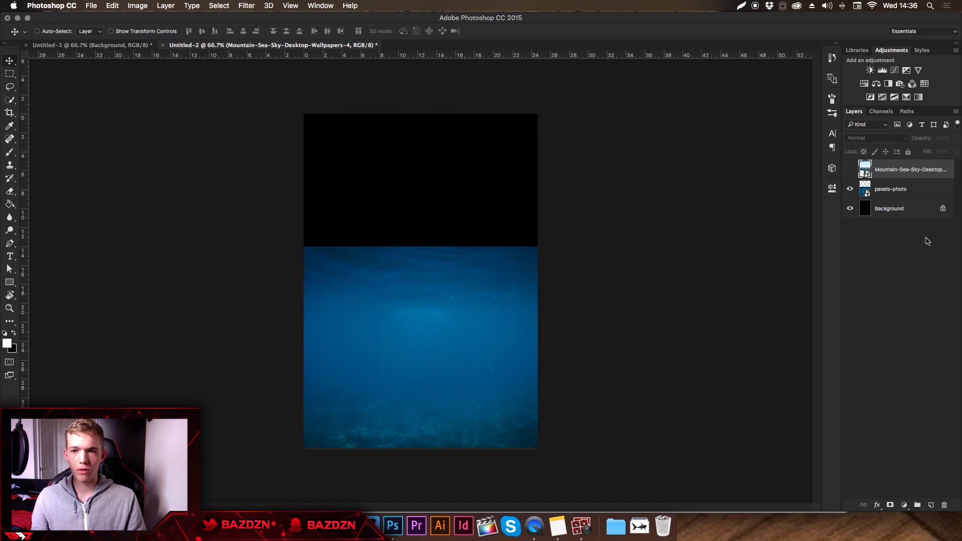
{"action": "left_click", "coordinate": [850, 169]}
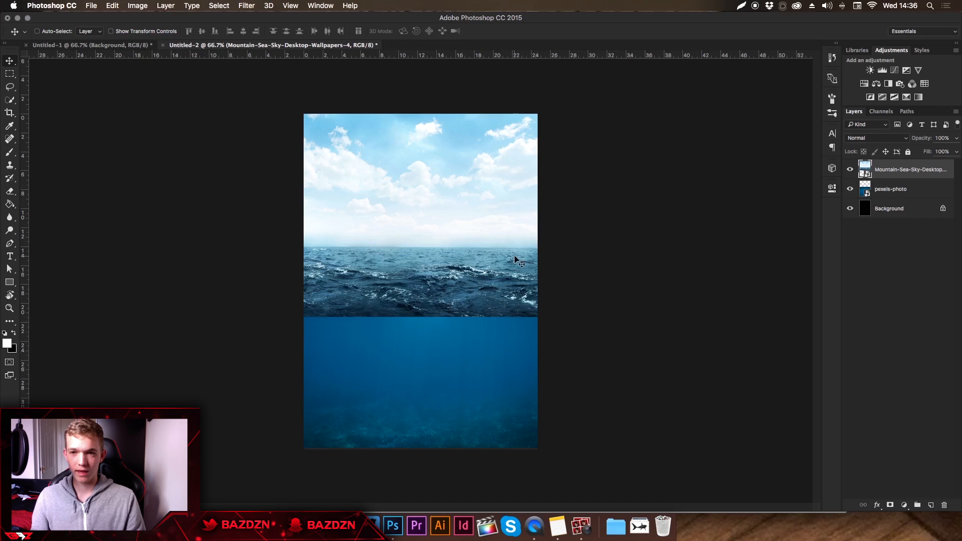
Rasterize the Mountain-Sea-Sky layer and erase its hard lower edge with a soft 250 px eraser to blend it into the underwater image.
{"action": "left_click", "coordinate": [10, 190]}
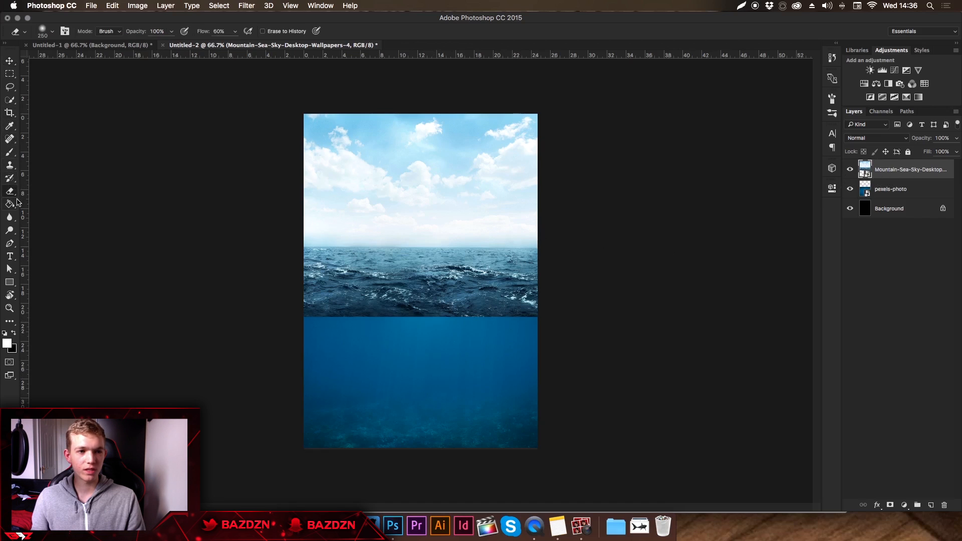
{"action": "left_click", "coordinate": [474, 331]}
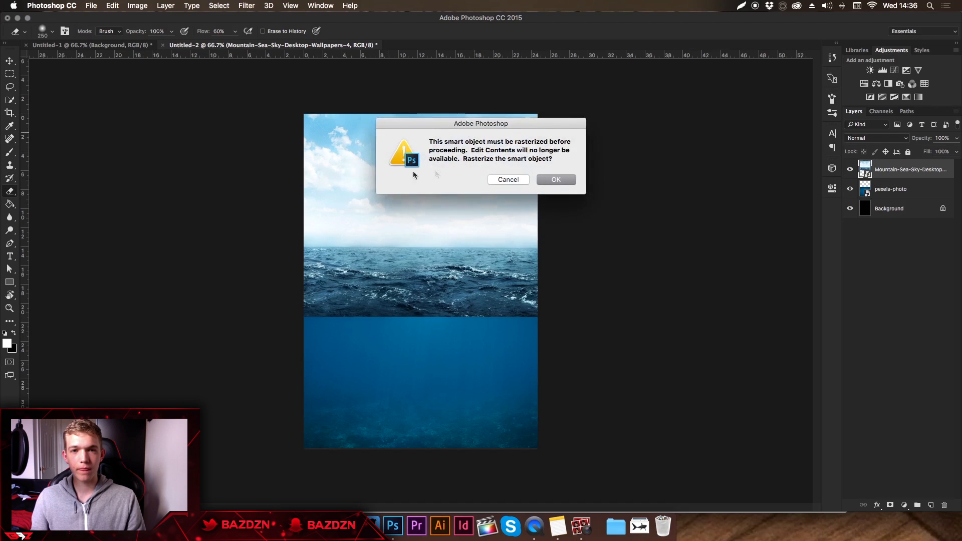
{"action": "left_click", "coordinate": [557, 181]}
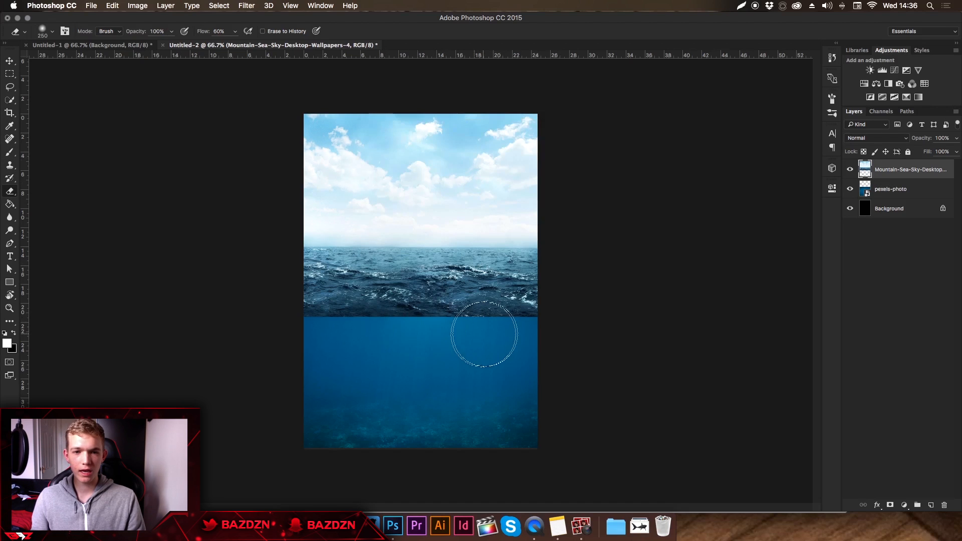
{"action": "mouse_move", "coordinate": [527, 326]}
{"action": "left_mouse_down"}
{"action": "mouse_move", "coordinate": [414, 350]}
{"action": "mouse_move", "coordinate": [539, 344]}
{"action": "mouse_move", "coordinate": [305, 353]}
{"action": "mouse_move", "coordinate": [462, 344]}
{"action": "mouse_move", "coordinate": [278, 338]}
{"action": "mouse_move", "coordinate": [440, 337]}
{"action": "mouse_move", "coordinate": [297, 332]}
{"action": "mouse_move", "coordinate": [429, 374]}
{"action": "mouse_move", "coordinate": [557, 375]}
{"action": "left_mouse_up"}
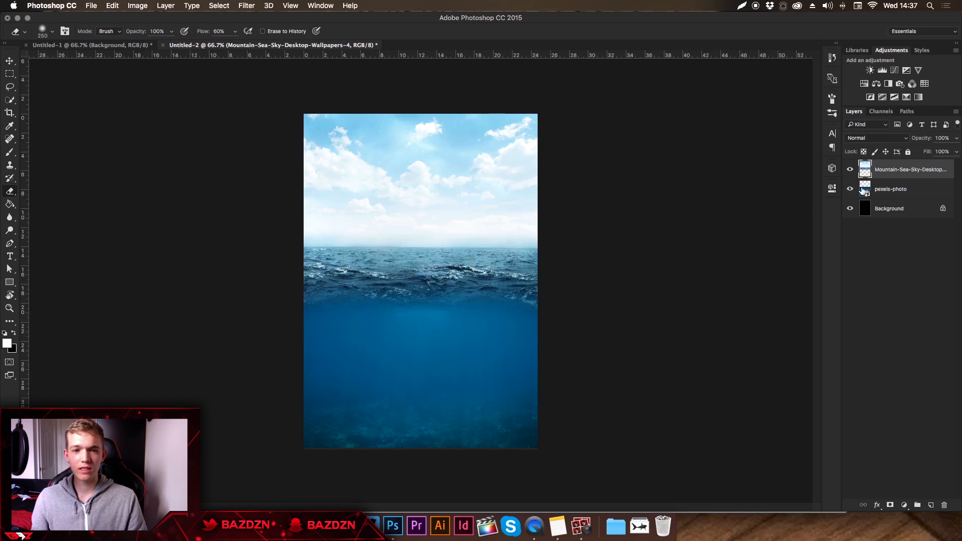
{"action": "left_click", "coordinate": [885, 190]}
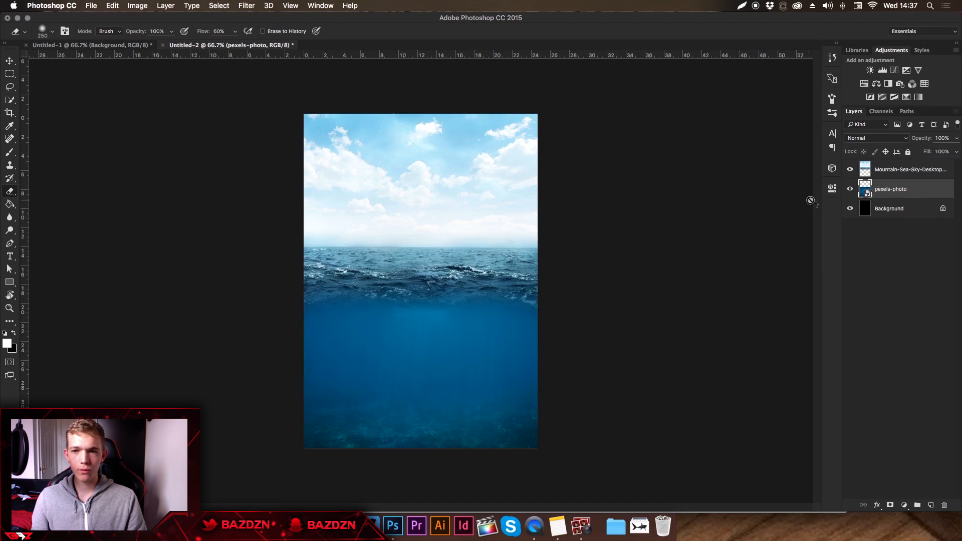
{"action": "left_click", "coordinate": [903, 176]}
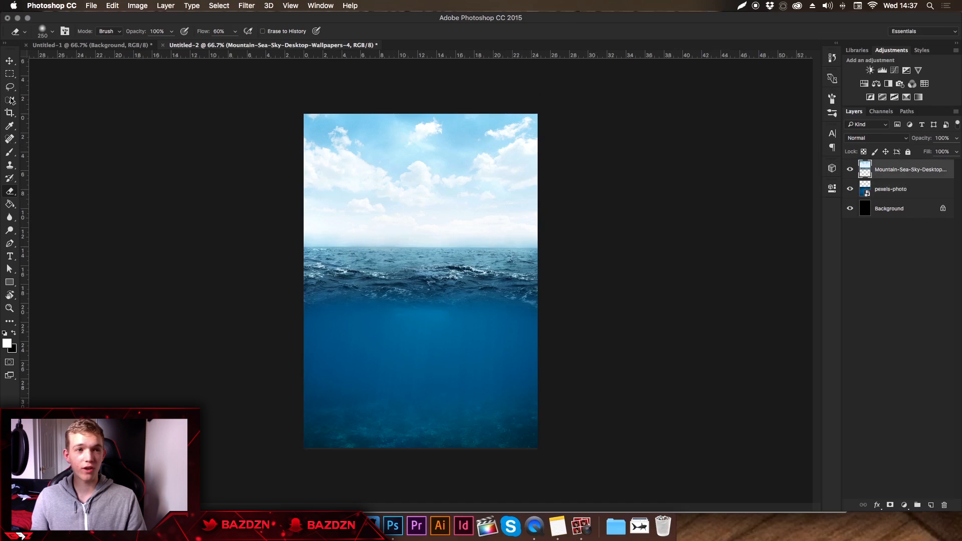
{"action": "left_click", "coordinate": [9, 62]}
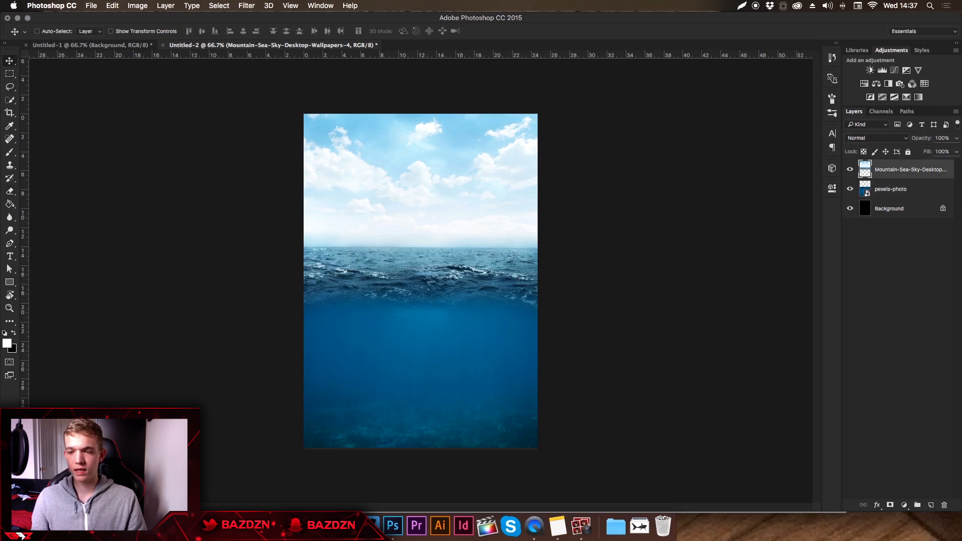
Add a new layer on top and paint a soft white glow over the sky's upper-right corner with a 1000 px brush.
{"action": "left_click", "coordinate": [930, 505]}
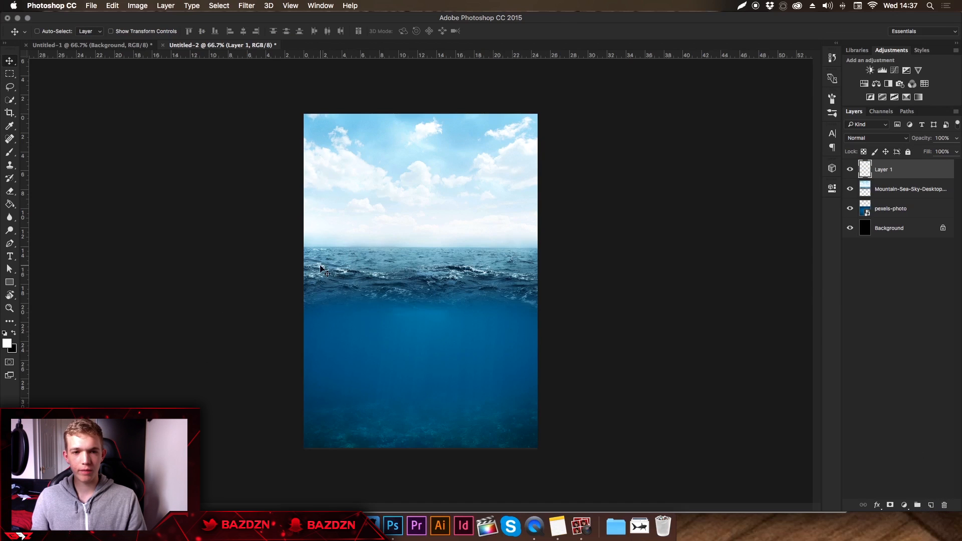
{"action": "key", "text": "b"}
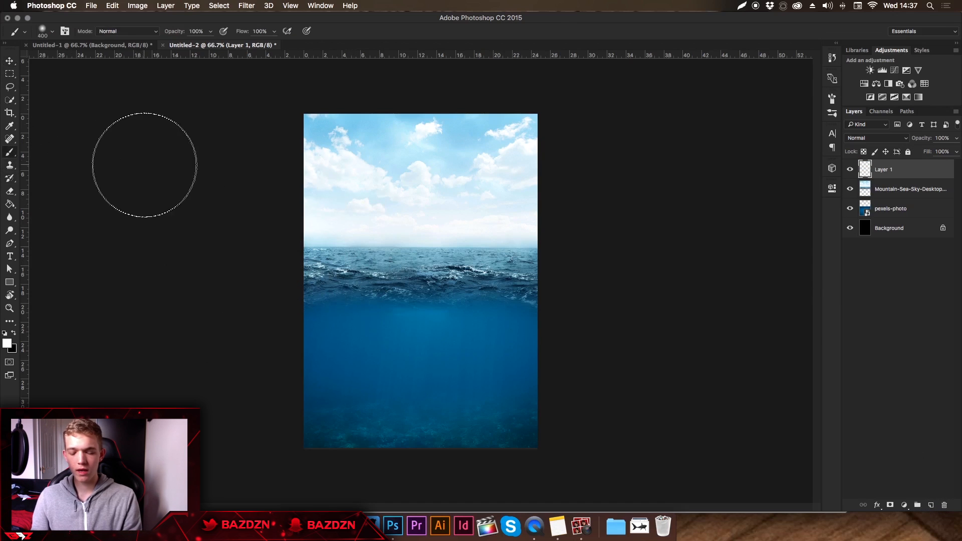
{"action": "key", "text": "bracketright"}
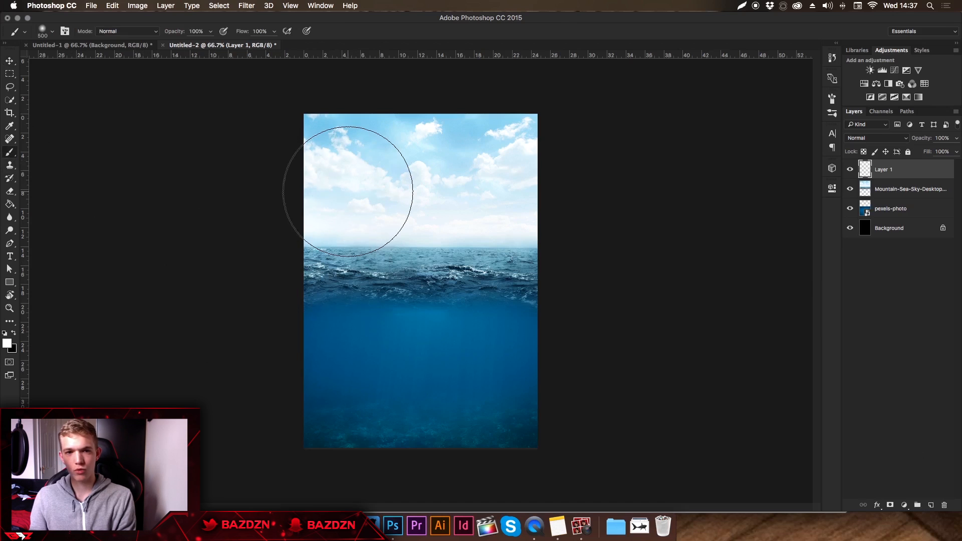
{"action": "key", "text": "bracketright"}
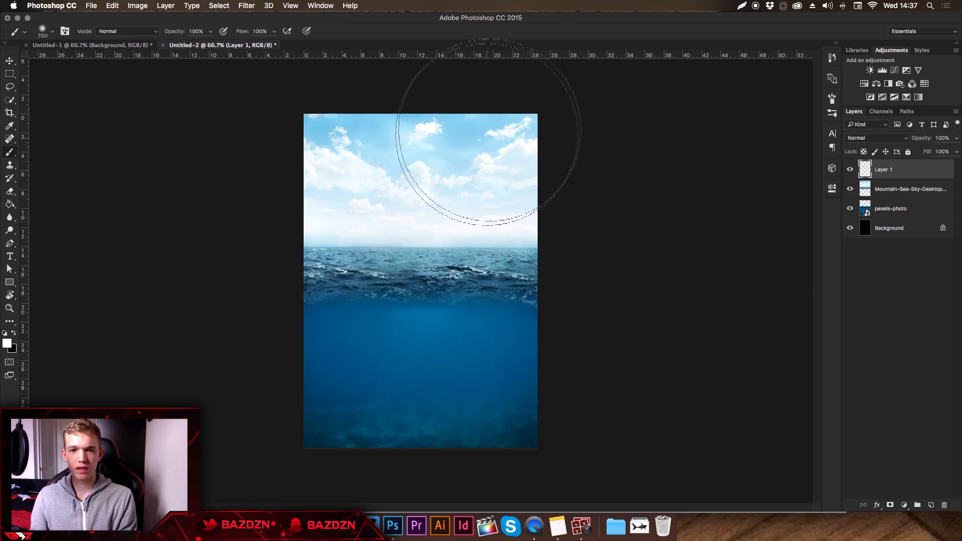
{"action": "key", "text": "bracketright"}
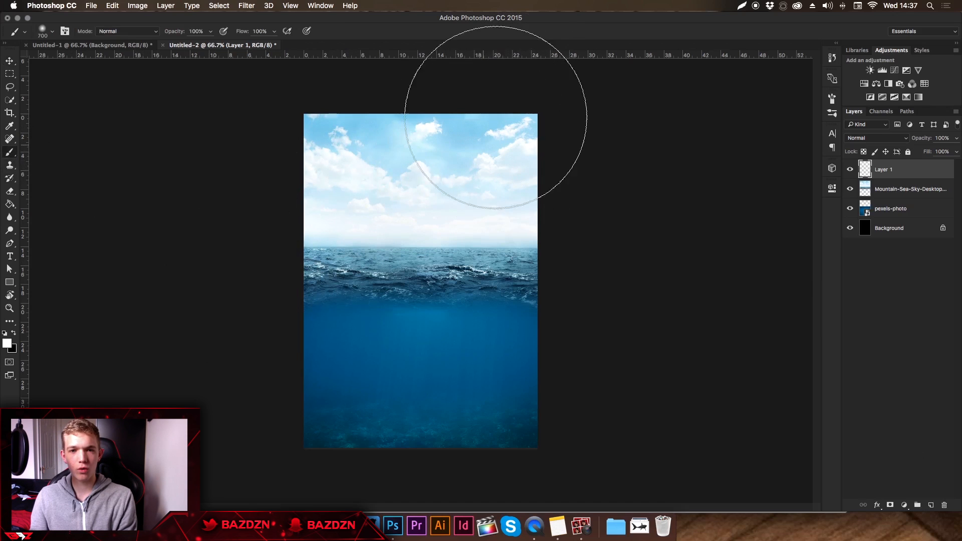
{"action": "left_click", "coordinate": [487, 133]}
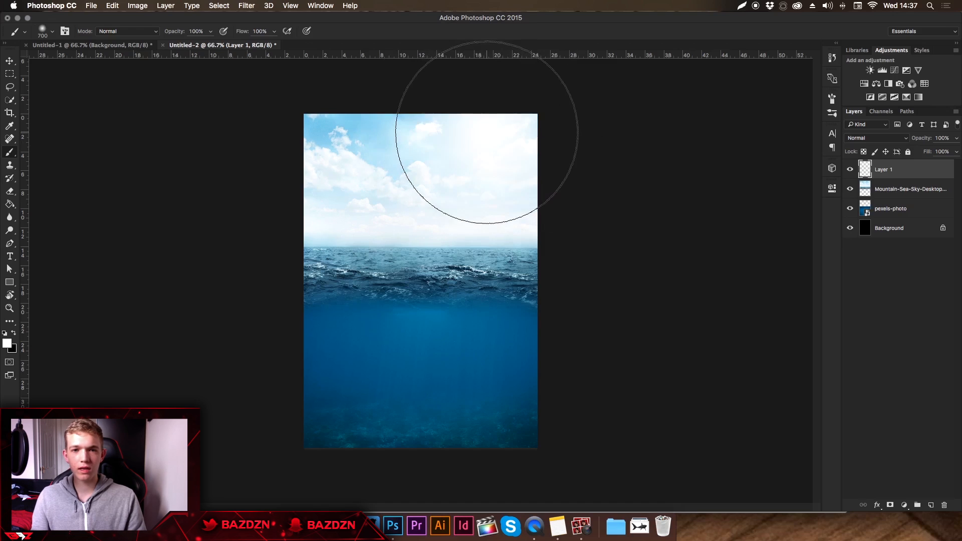
{"action": "key", "text": "super+z"}
{"action": "key", "text": "bracketright"}
{"action": "key", "text": "bracketright"}
{"action": "key", "text": "bracketright"}
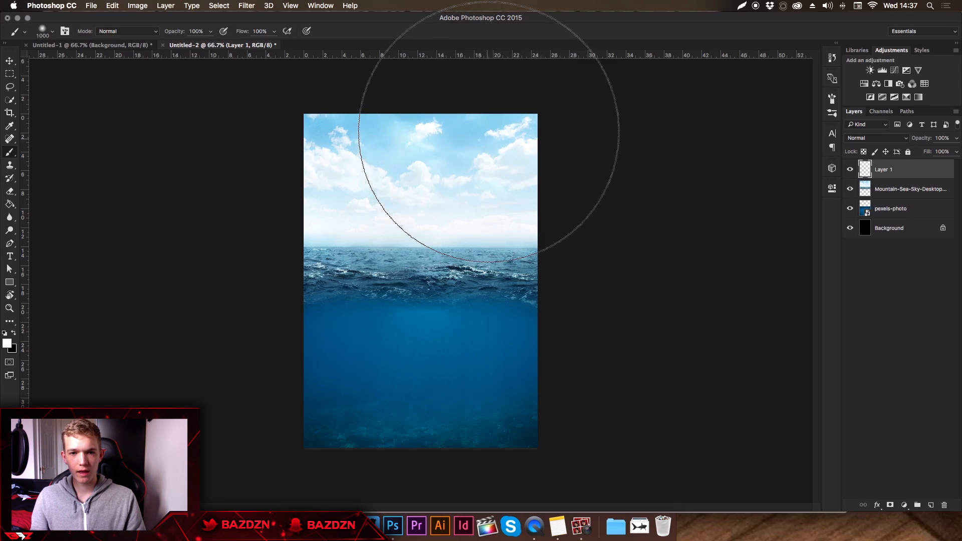
{"action": "left_click", "coordinate": [501, 156]}
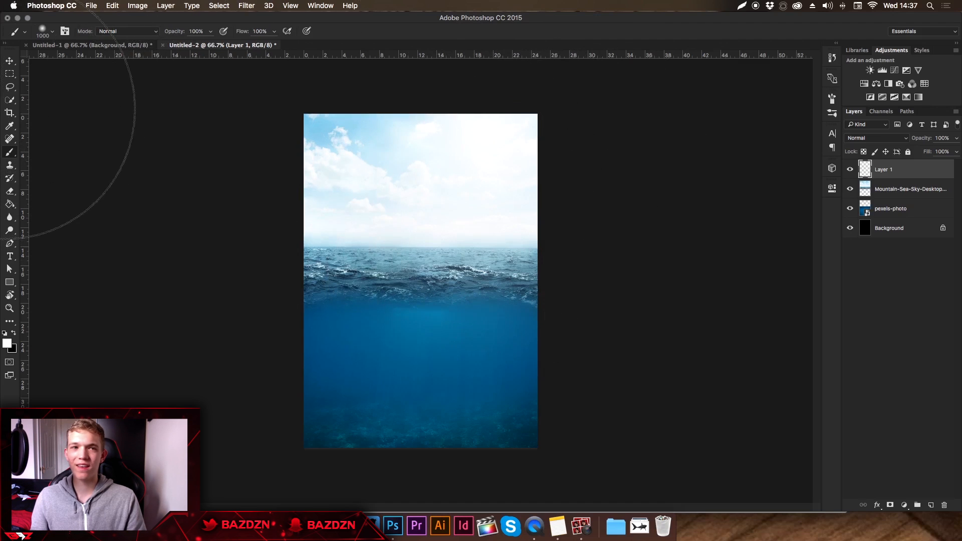
{"action": "key", "text": "super+z"}
{"action": "key", "text": "super+z"}
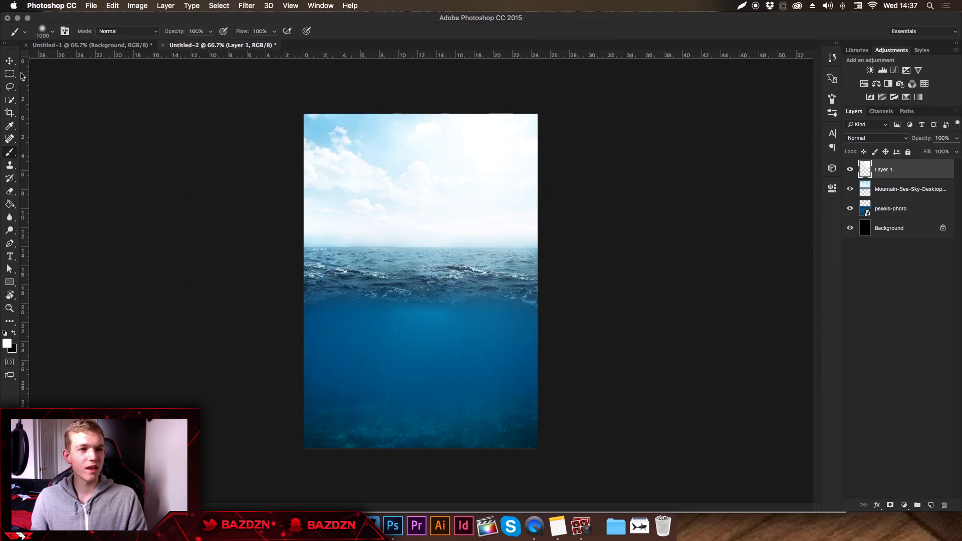
{"action": "left_click", "coordinate": [10, 61]}
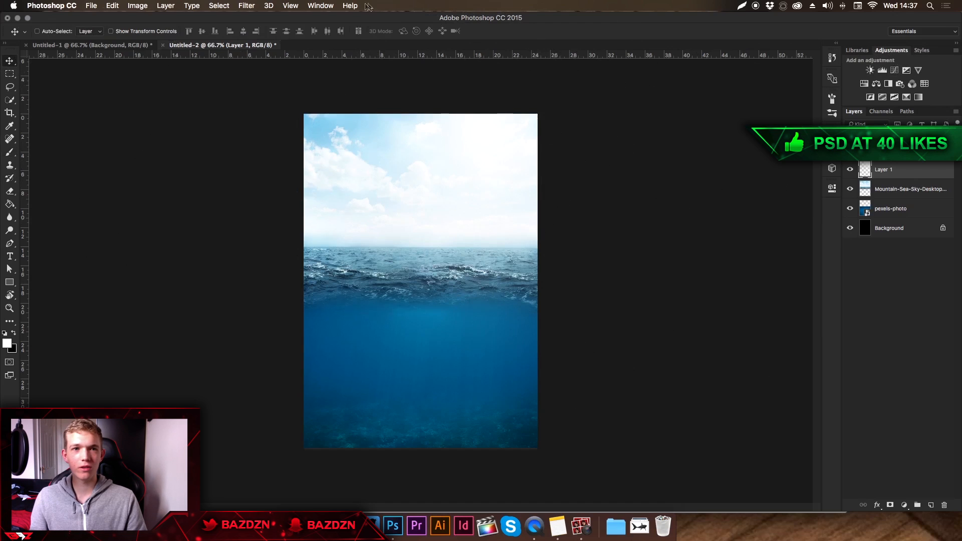
{"action": "left_click", "coordinate": [324, 6]}
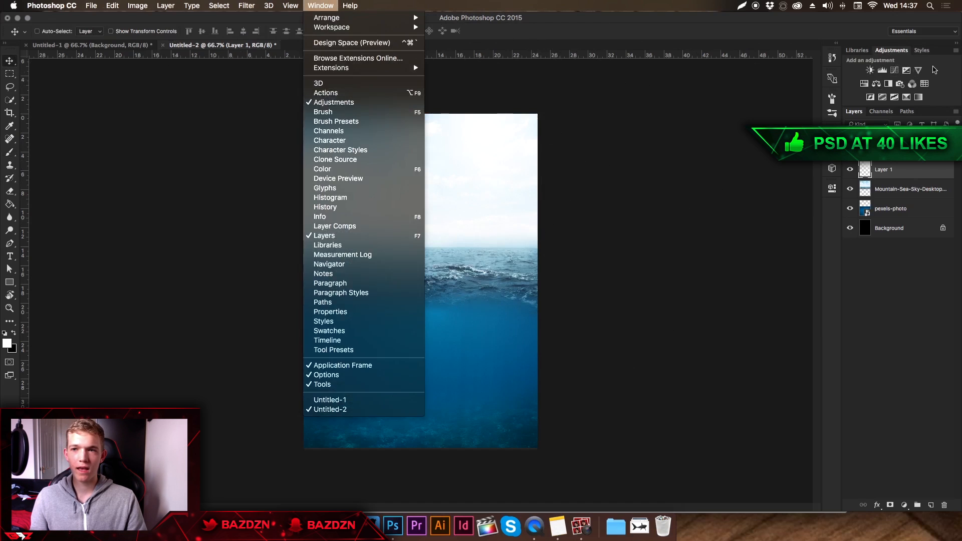
Add a Brightness/Contrast adjustment with brightness -36 and contrast 49, and move Layer 1 above it.
{"action": "left_click", "coordinate": [880, 71]}
{"action": "left_click", "coordinate": [870, 70]}
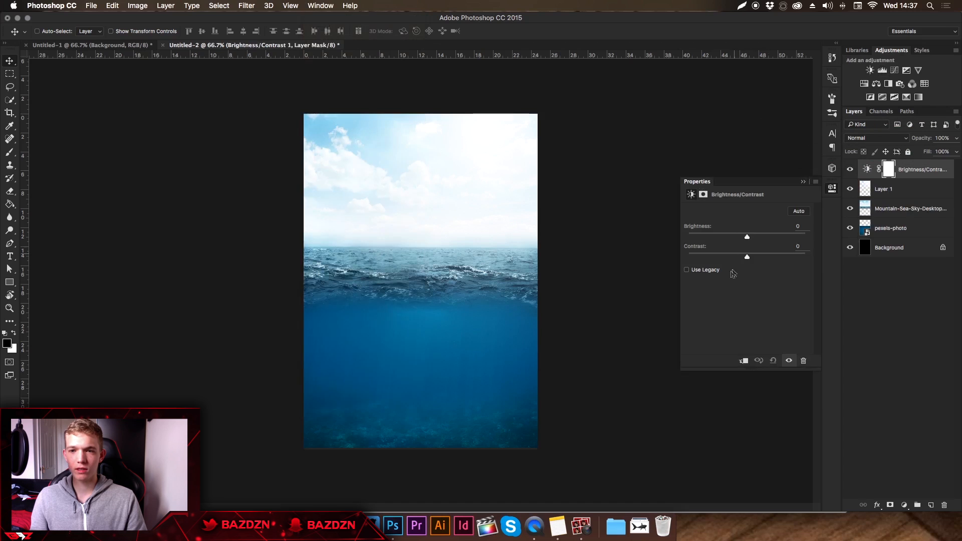
{"action": "left_click_drag", "start_coordinate": [748, 257], "coordinate": [732, 239]}
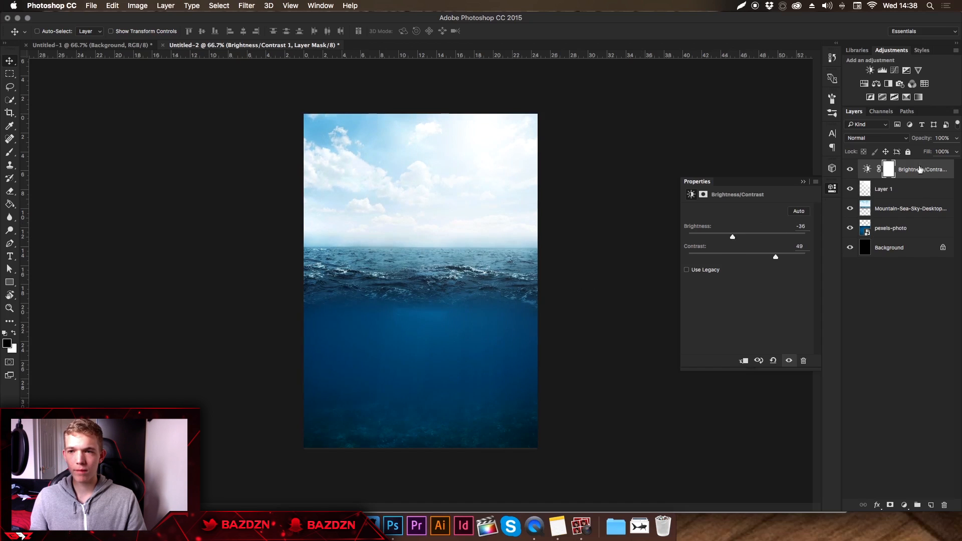
{"action": "left_click", "coordinate": [871, 191]}
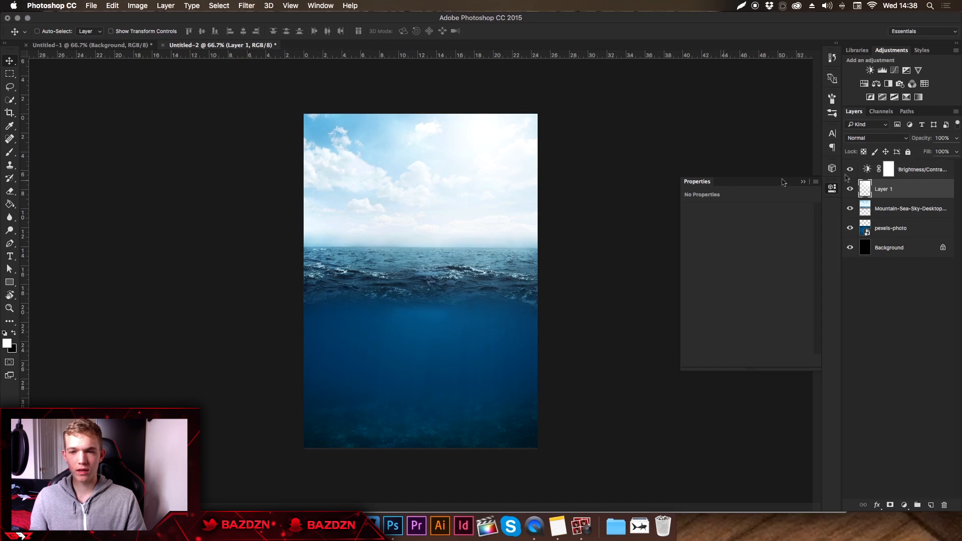
{"action": "left_click_drag", "start_coordinate": [908, 196], "coordinate": [908, 168]}
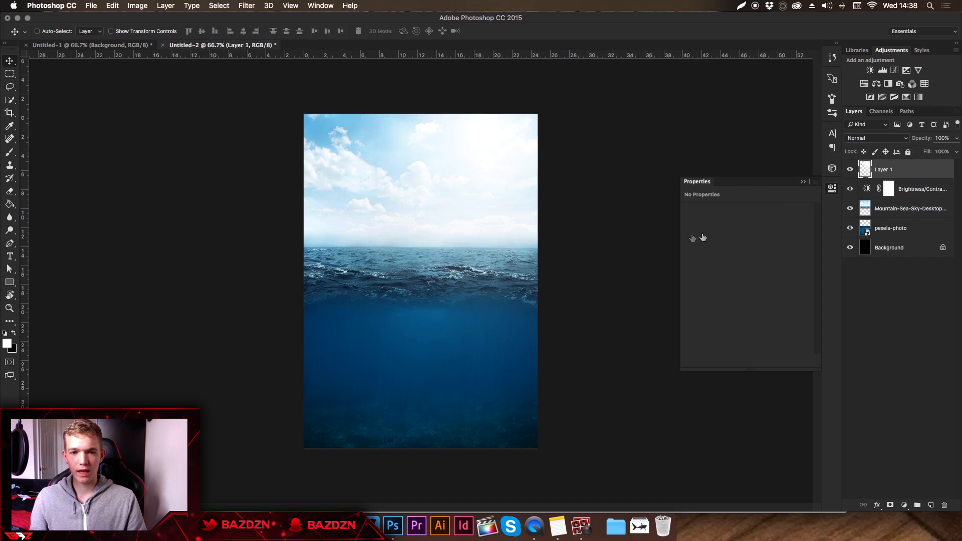
Add a new layer above pexels-photo and paint a soft white glow just below the waterline with the 1000 px brush.
{"action": "left_click", "coordinate": [905, 231]}
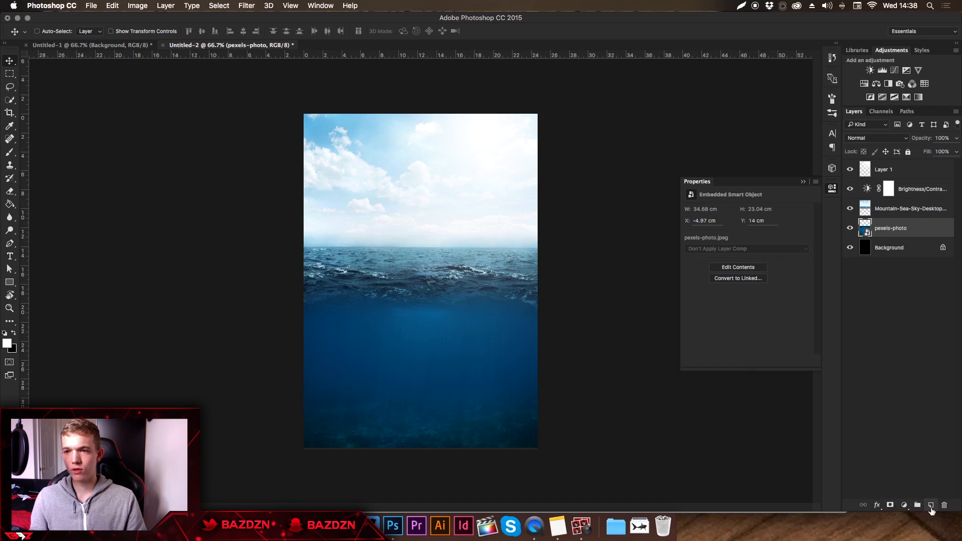
{"action": "left_click", "coordinate": [930, 506]}
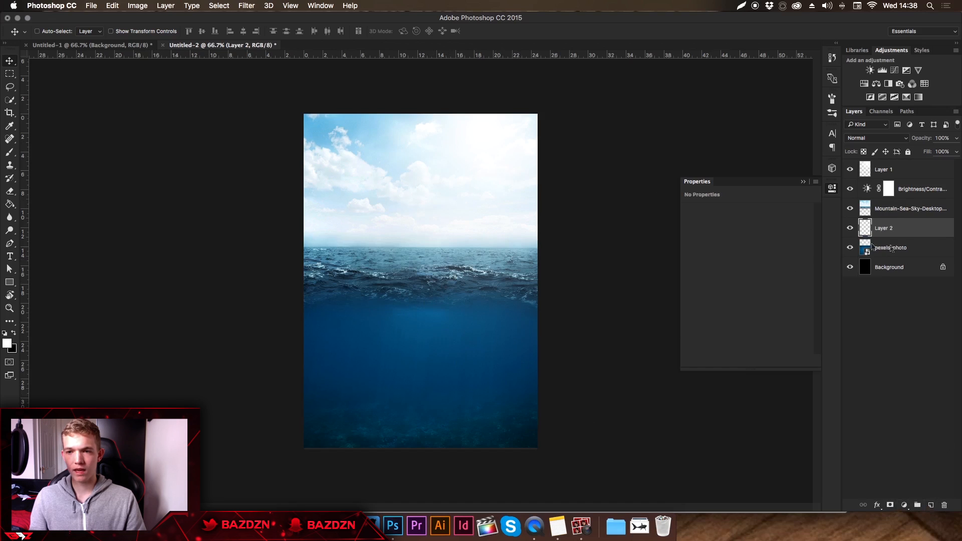
{"action": "key", "text": "b"}
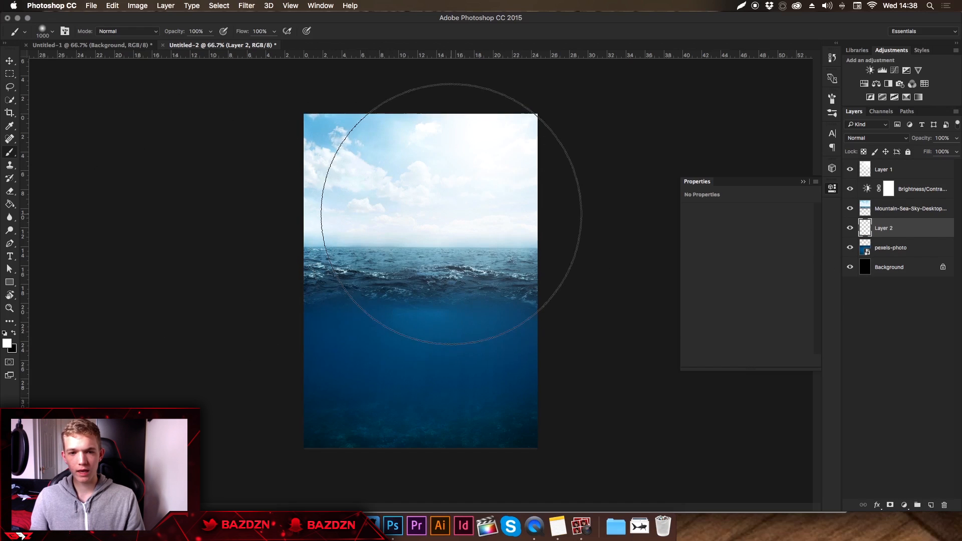
{"action": "left_click", "coordinate": [436, 202]}
{"action": "key", "text": "super+z"}
{"action": "left_click", "coordinate": [438, 247]}
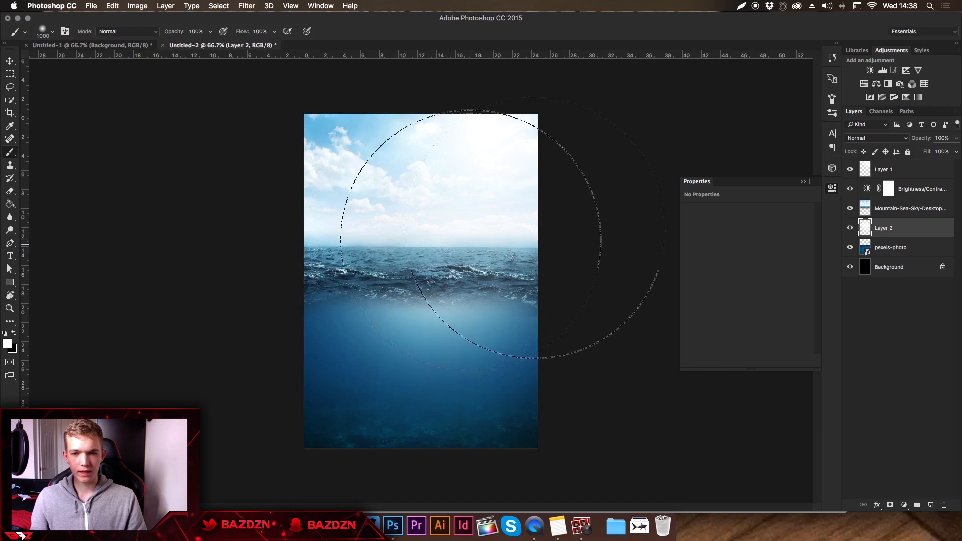
Lower the opacity of the underwater glow on Layer 2 to 41%.
{"action": "left_click", "coordinate": [956, 141]}
{"action": "left_click_drag", "start_coordinate": [930, 151], "coordinate": [928, 153]}
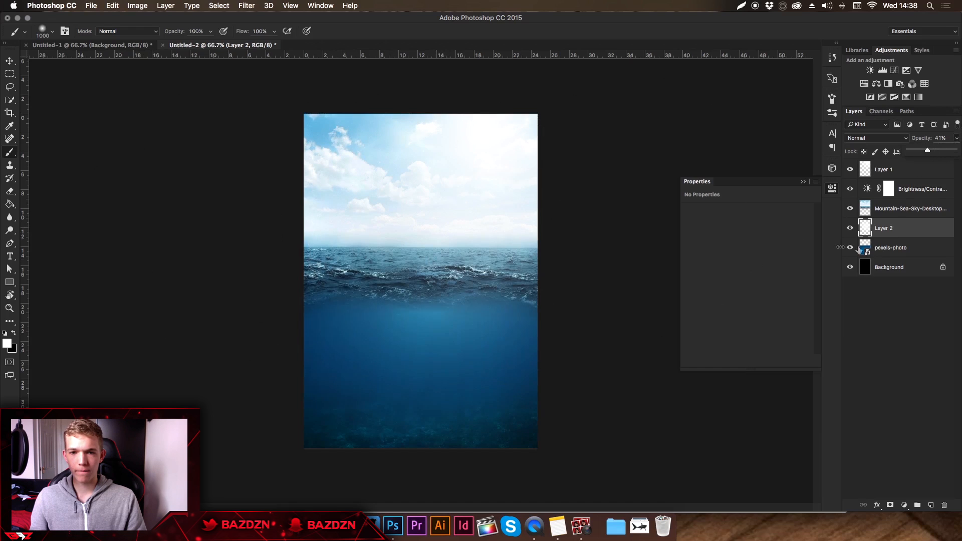
{"action": "key", "text": "v"}
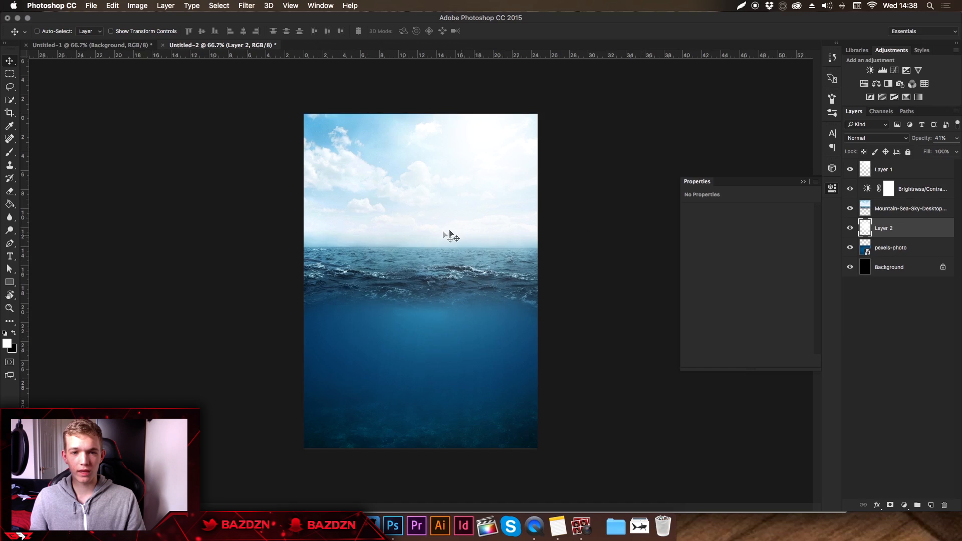
Place the newgfuel-blueice-tubs-PNG_large image from the Downloads folder in the centre of the canvas at about 8.26 × 11.47 cm.
{"action": "left_click", "coordinate": [639, 526]}
{"action": "left_click_drag", "start_coordinate": [664, 263], "coordinate": [437, 301]}
{"action": "left_click_drag", "start_coordinate": [445, 255], "coordinate": [444, 232]}
{"action": "mouse_move", "coordinate": [476, 187]}
{"action": "left_mouse_down"}
{"action": "mouse_move", "coordinate": [457, 196]}
{"action": "mouse_move", "coordinate": [468, 197]}
{"action": "left_mouse_up"}
{"action": "key", "text": "Return"}
Switch to Safari, search Google Images for "blue ice gfuel png" and open a transparent picture of the tub.
{"action": "left_click", "coordinate": [344, 526]}
{"action": "left_click", "coordinate": [364, 210]}
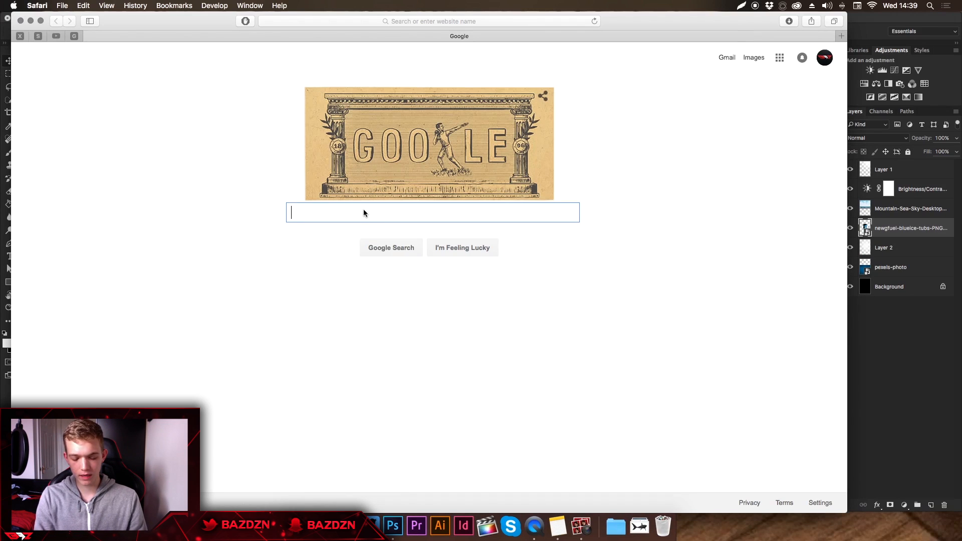
{"action": "type", "text": "blue ice g"}
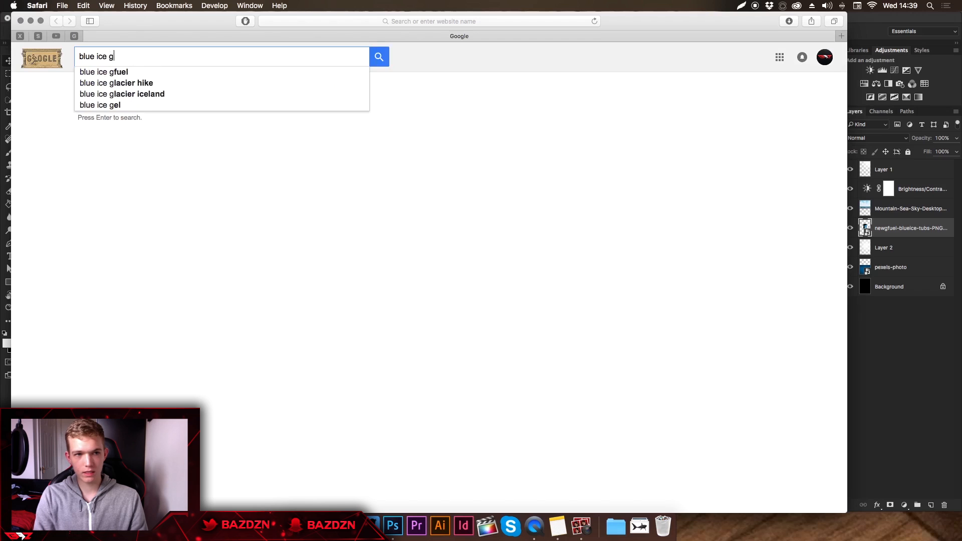
{"action": "type", "text": "fuel png"}
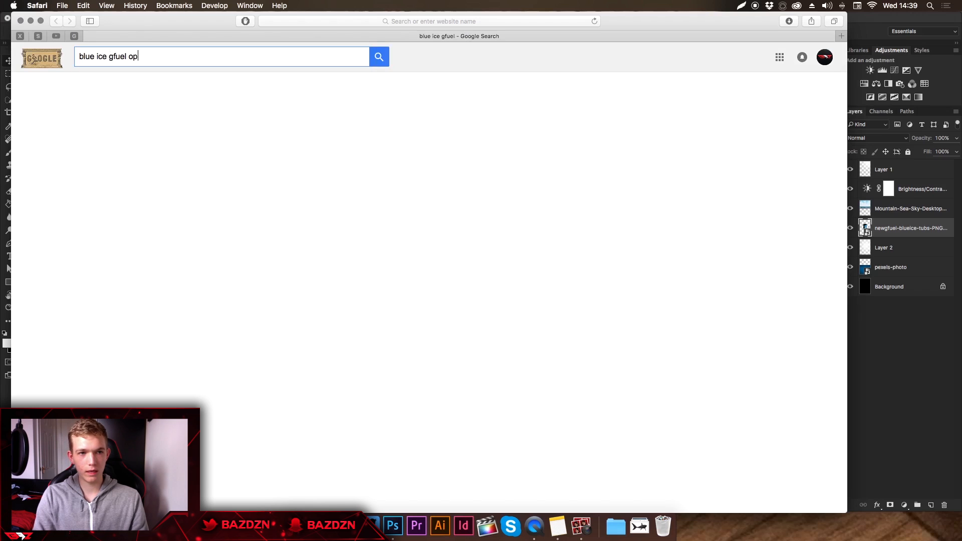
{"action": "left_click", "coordinate": [195, 149]}
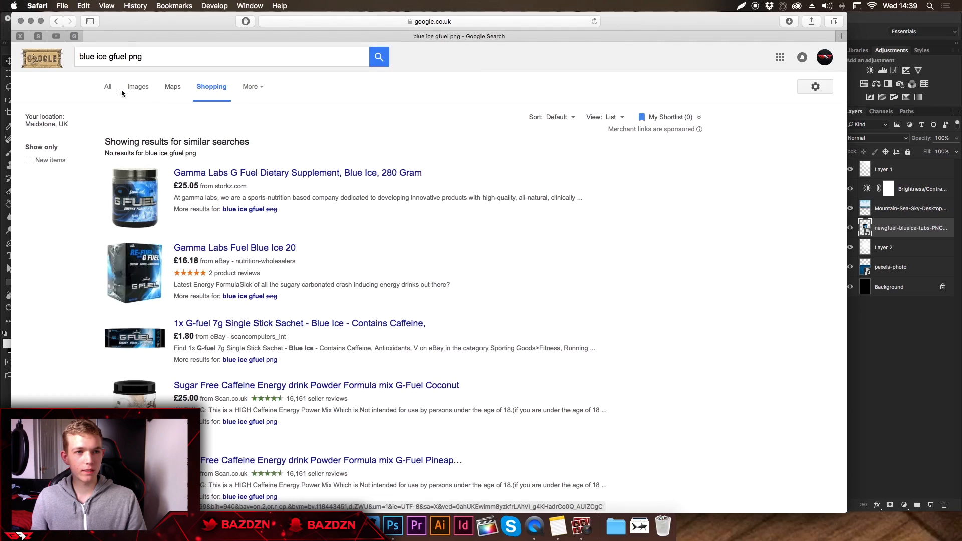
{"action": "left_click", "coordinate": [145, 89]}
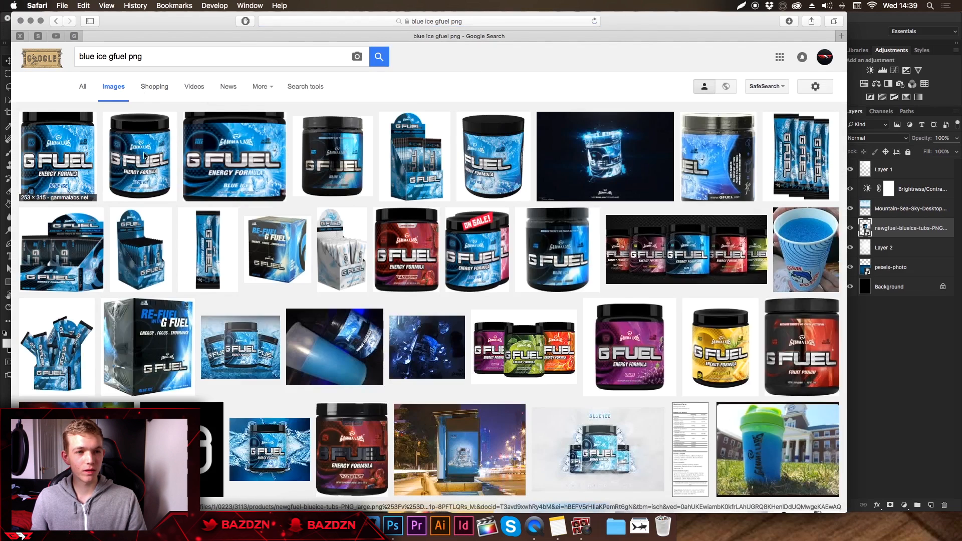
{"action": "left_click", "coordinate": [131, 153]}
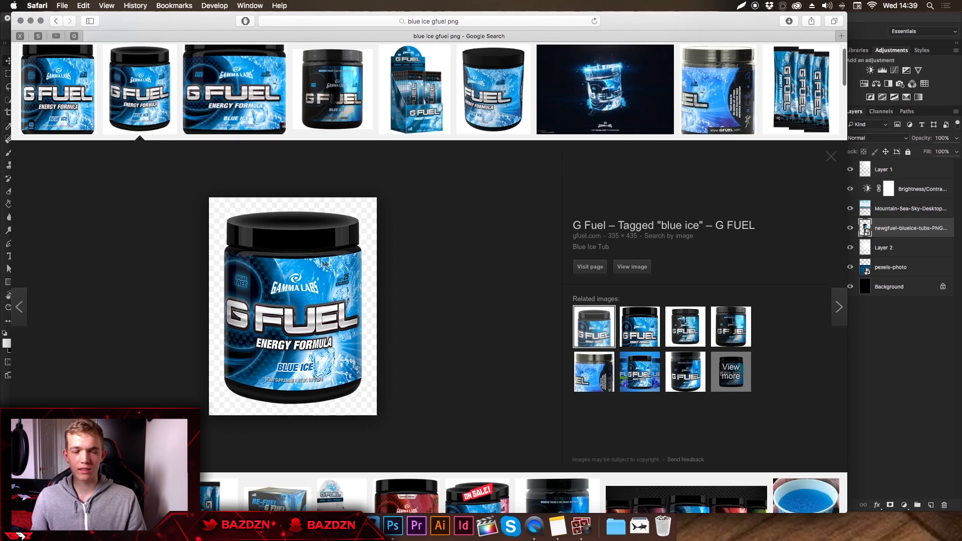
{"action": "scroll", "coordinate": [308, 242], "scroll_direction": "up", "scroll_amount": 3}
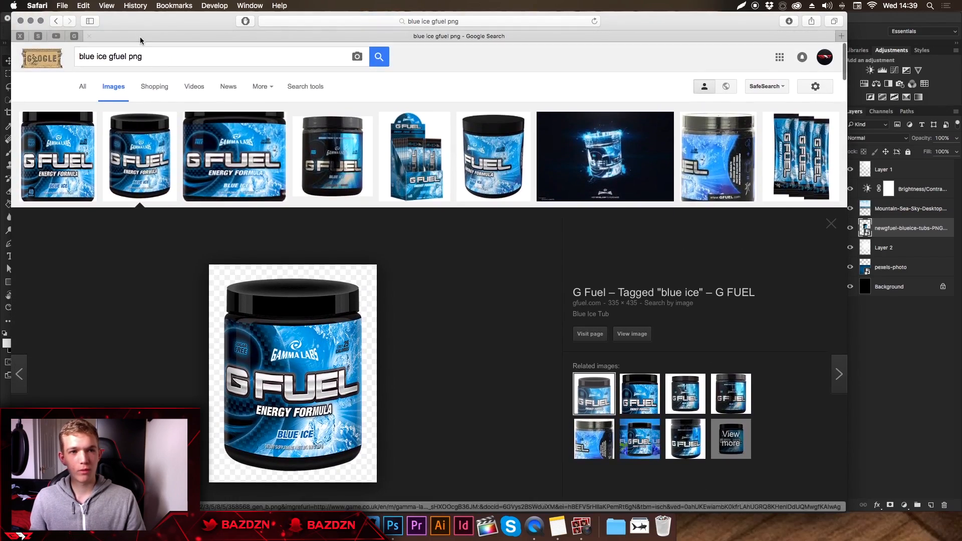
{"action": "double_click", "coordinate": [134, 57]}
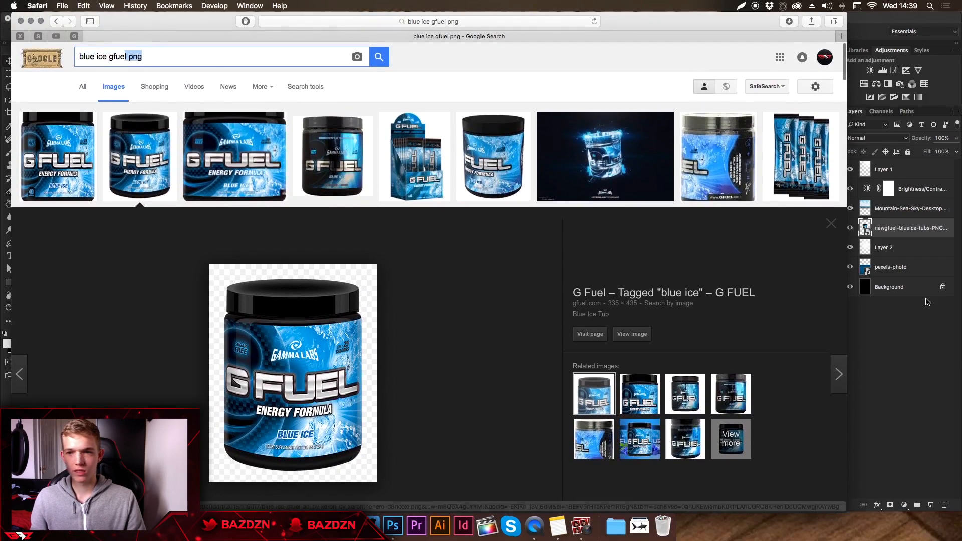
Return to Photoshop, move the tub layer above the Mountain-Sea-Sky layer and position the tub across the waterline.
{"action": "key", "text": "super+Tab"}
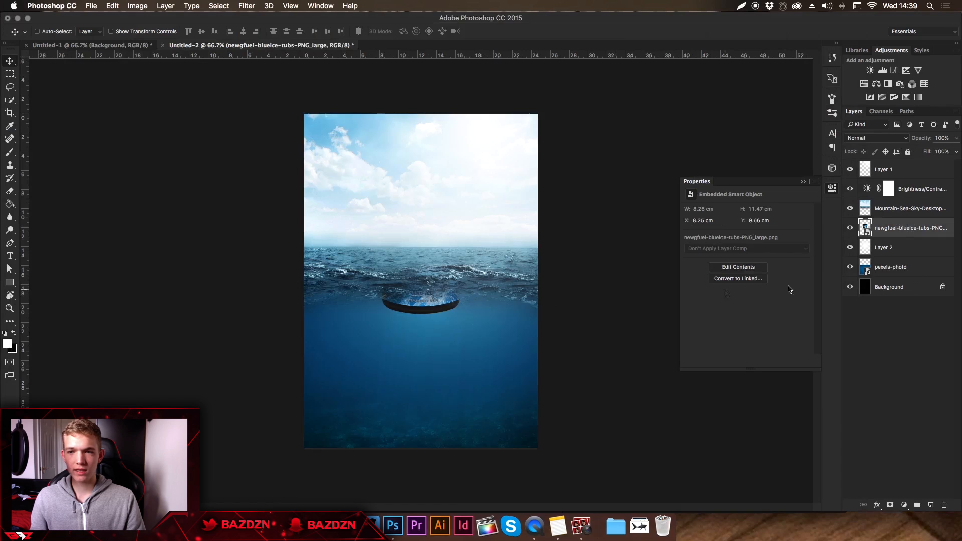
{"action": "left_click_drag", "start_coordinate": [911, 224], "coordinate": [907, 199]}
{"action": "left_click_drag", "start_coordinate": [463, 242], "coordinate": [465, 259]}
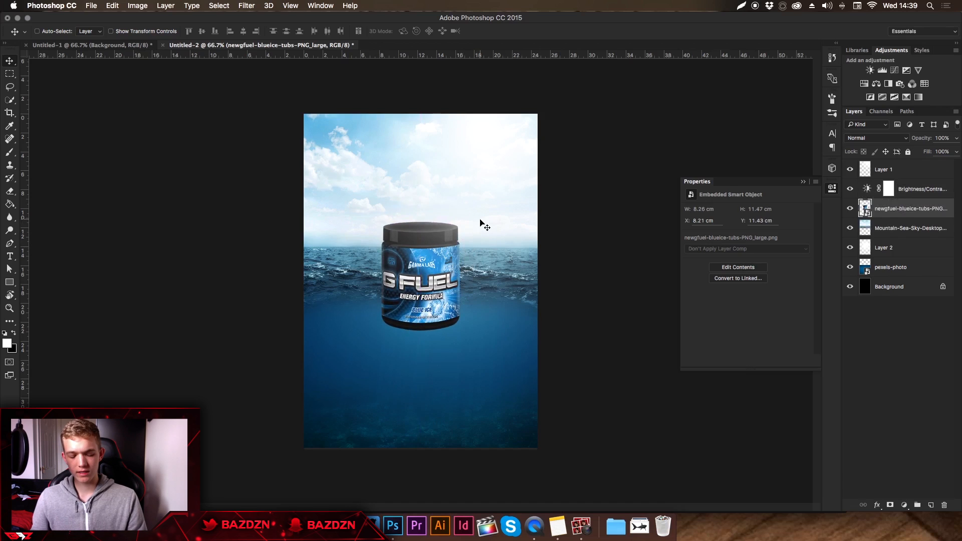
Scale the tub down and tilt it slightly clockwise at the waterline, to about 6.95 × 8.68 cm.
{"action": "key", "text": "super+t"}
{"action": "left_click_drag", "start_coordinate": [461, 217], "coordinate": [452, 261]}
{"action": "key", "text": "Return"}
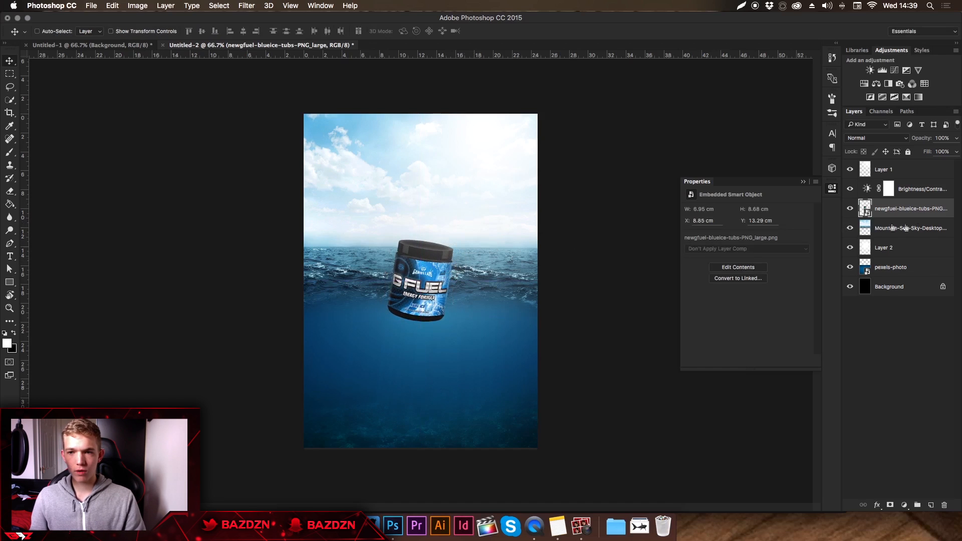
Duplicate the tub layer, place one copy directly above pexels-photo and set that copy's blend mode to Overlay.
{"action": "left_click_drag", "start_coordinate": [921, 208], "coordinate": [896, 278]}
{"action": "left_click", "coordinate": [889, 230]}
{"action": "left_click", "coordinate": [901, 272]}
{"action": "left_click", "coordinate": [902, 289]}
{"action": "left_click", "coordinate": [904, 268]}
{"action": "left_click", "coordinate": [876, 138]}
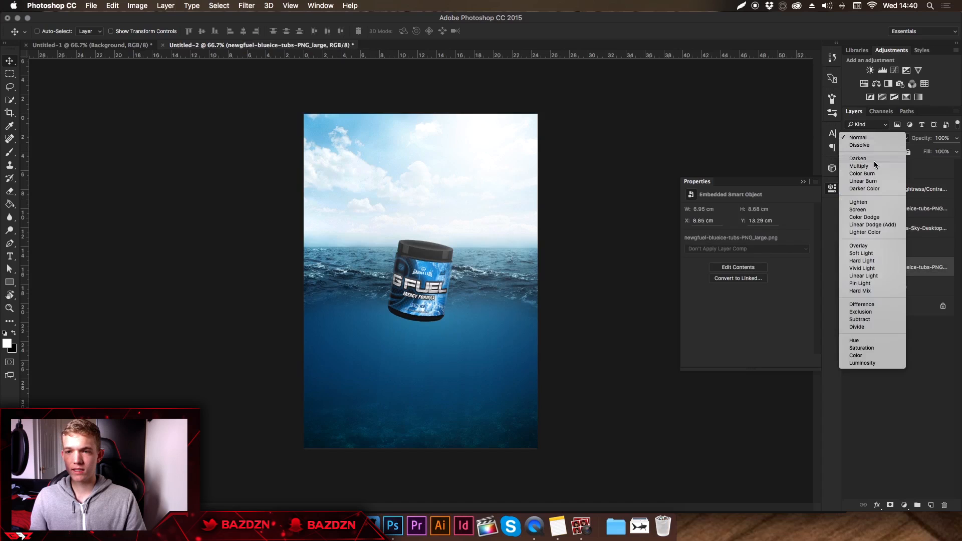
{"action": "left_click", "coordinate": [859, 245]}
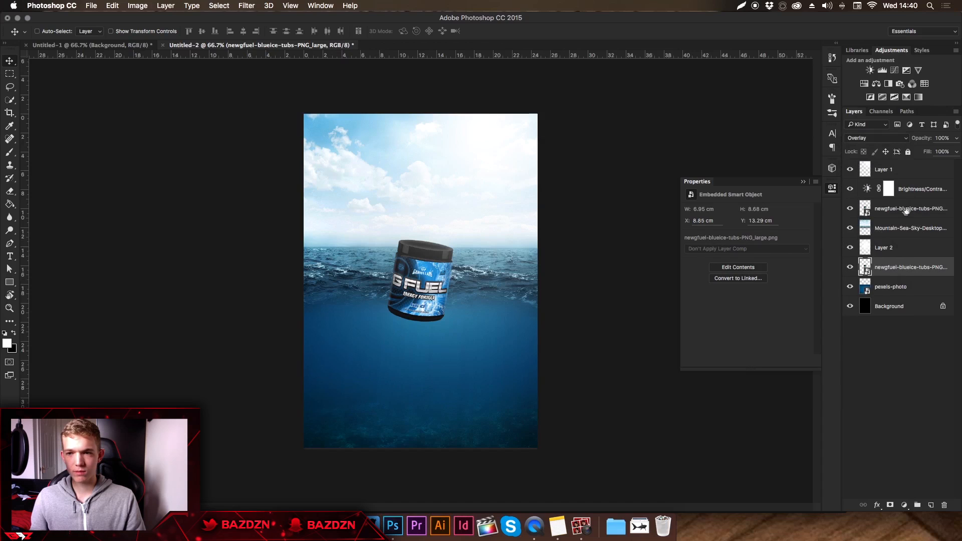
Rasterize the upper tub layer and erase its underwater part with the soft 250 px eraser at 60% flow.
{"action": "left_click_drag", "start_coordinate": [909, 210], "coordinate": [867, 222]}
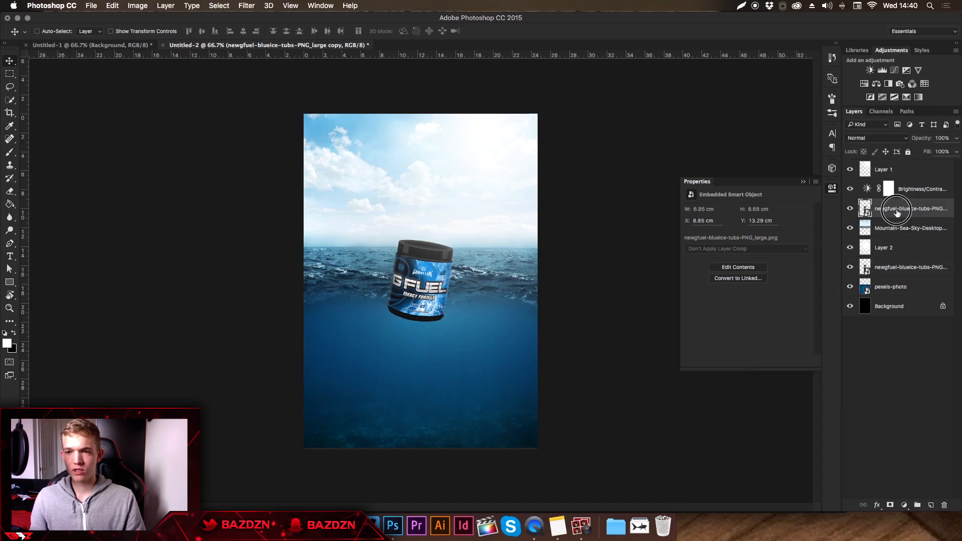
{"action": "key", "text": "e"}
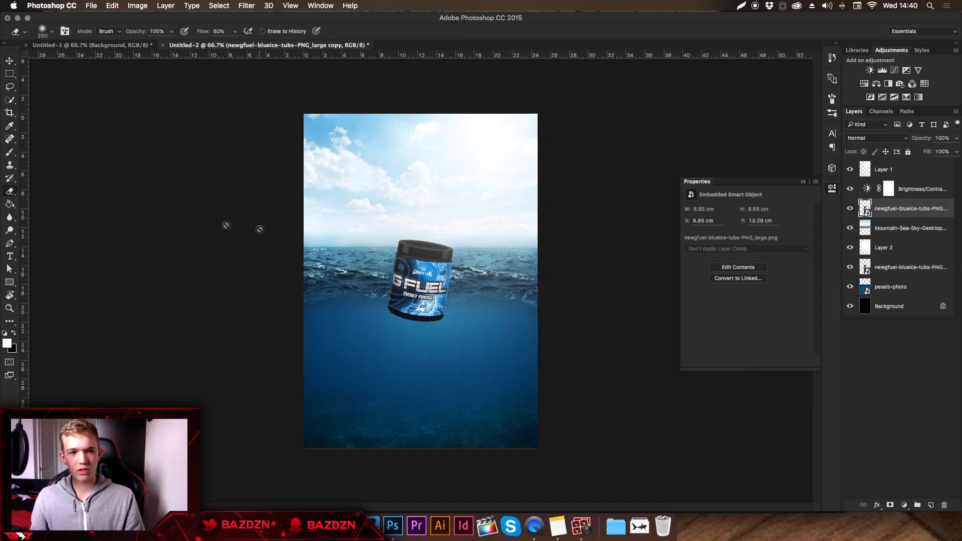
{"action": "left_click", "coordinate": [408, 328]}
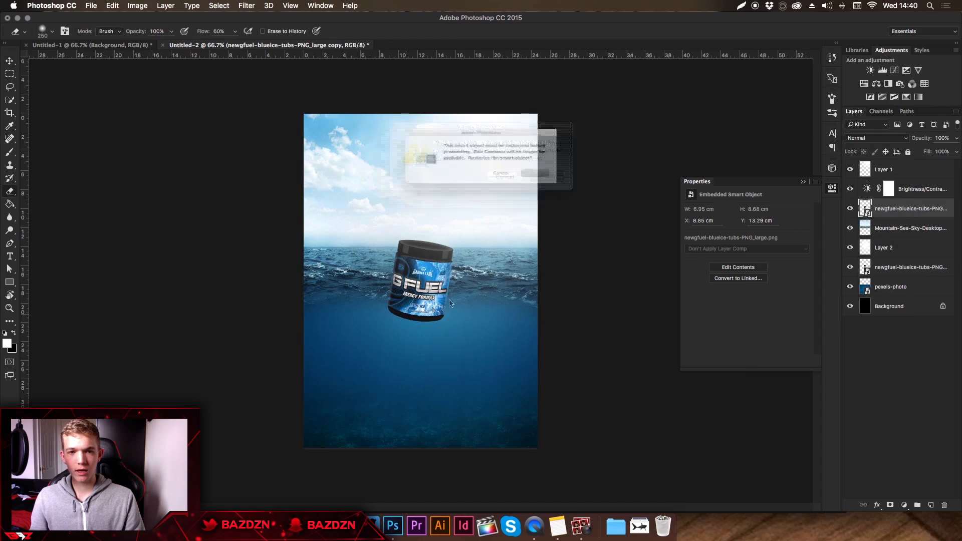
{"action": "left_click", "coordinate": [551, 179]}
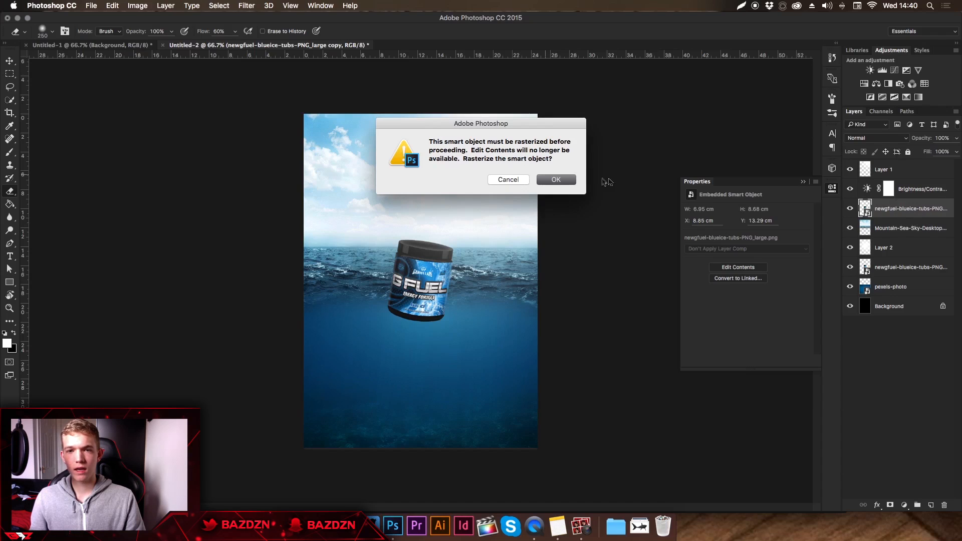
{"action": "left_click", "coordinate": [550, 181]}
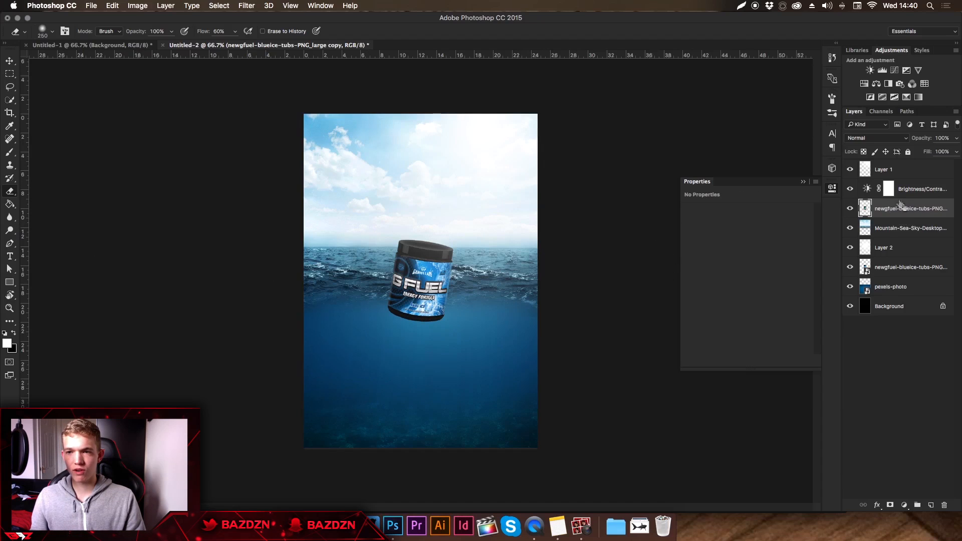
{"action": "mouse_move", "coordinate": [441, 339]}
{"action": "left_mouse_down"}
{"action": "mouse_move", "coordinate": [338, 331]}
{"action": "mouse_move", "coordinate": [422, 343]}
{"action": "mouse_move", "coordinate": [391, 333]}
{"action": "mouse_move", "coordinate": [448, 334]}
{"action": "mouse_move", "coordinate": [377, 345]}
{"action": "mouse_move", "coordinate": [401, 339]}
{"action": "left_mouse_up"}
{"action": "key", "text": "super+equal"}
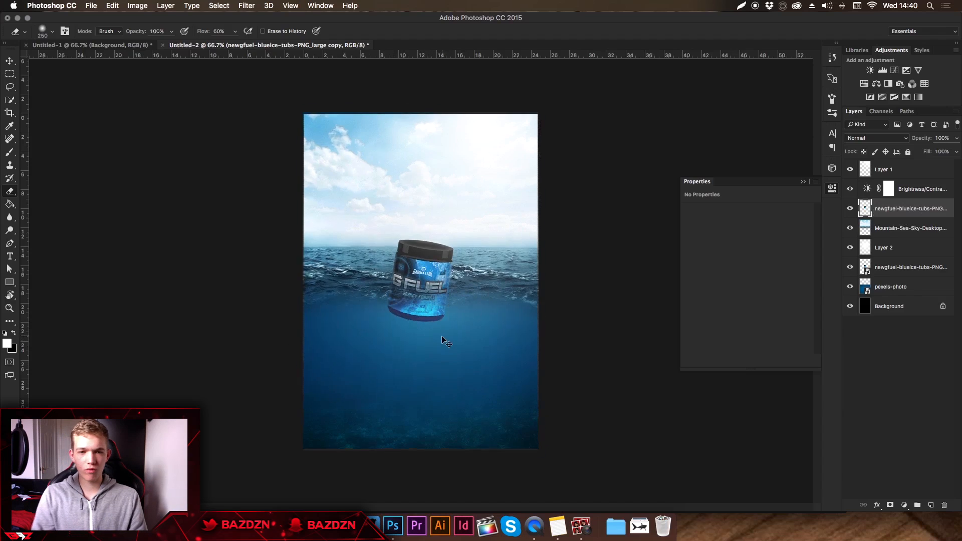
{"action": "left_click", "coordinate": [393, 344]}
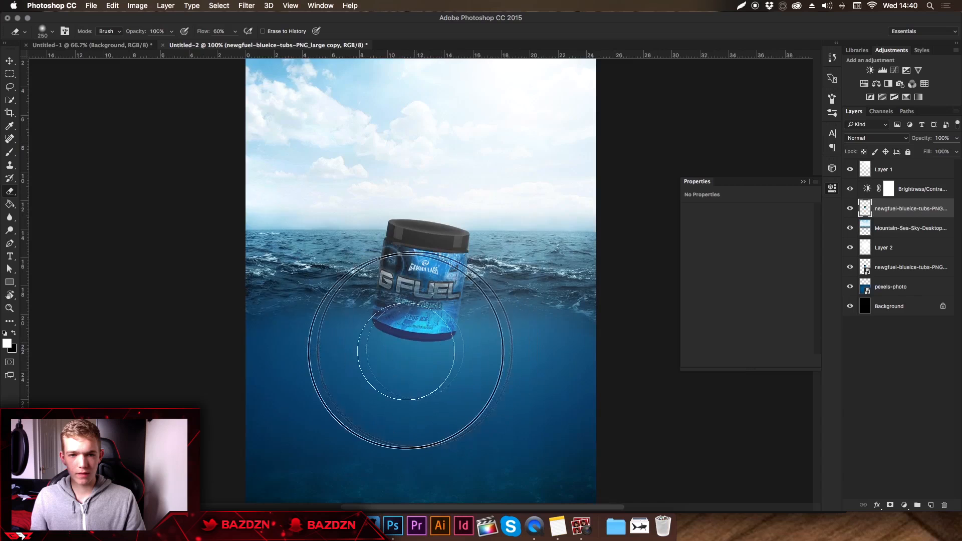
{"action": "key", "text": "super+minus"}
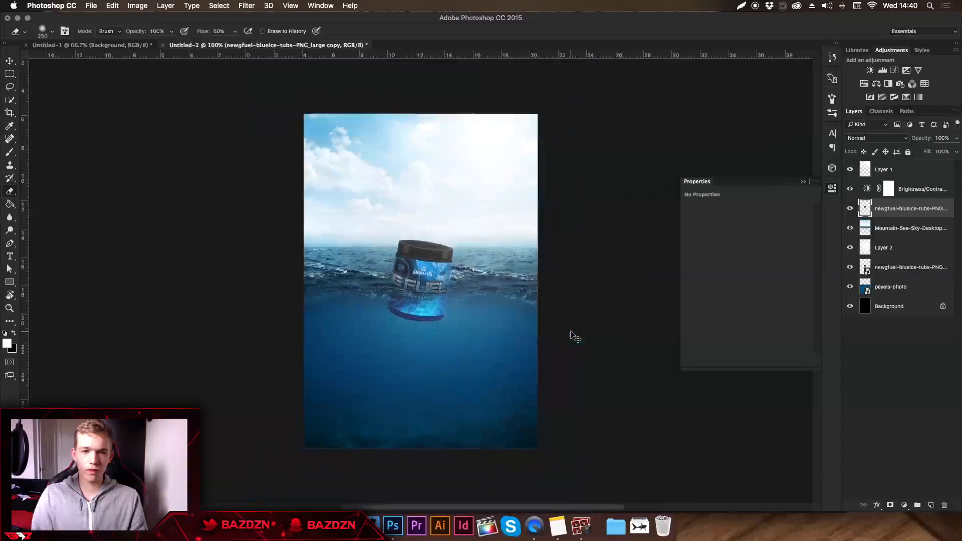
Try the Normal blend mode on the lower tub layer and restore it to Overlay.
{"action": "left_click", "coordinate": [896, 269]}
{"action": "left_click", "coordinate": [872, 136]}
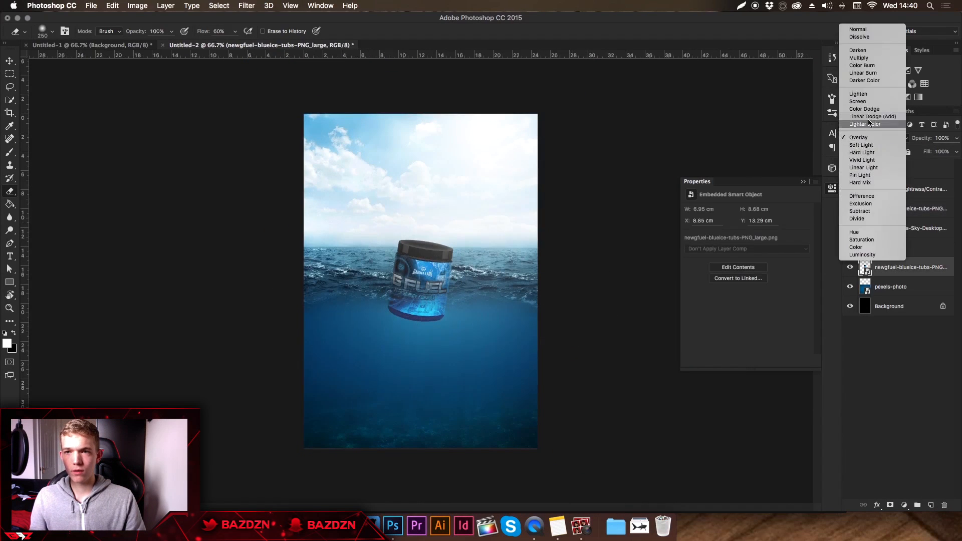
{"action": "left_click", "coordinate": [858, 29]}
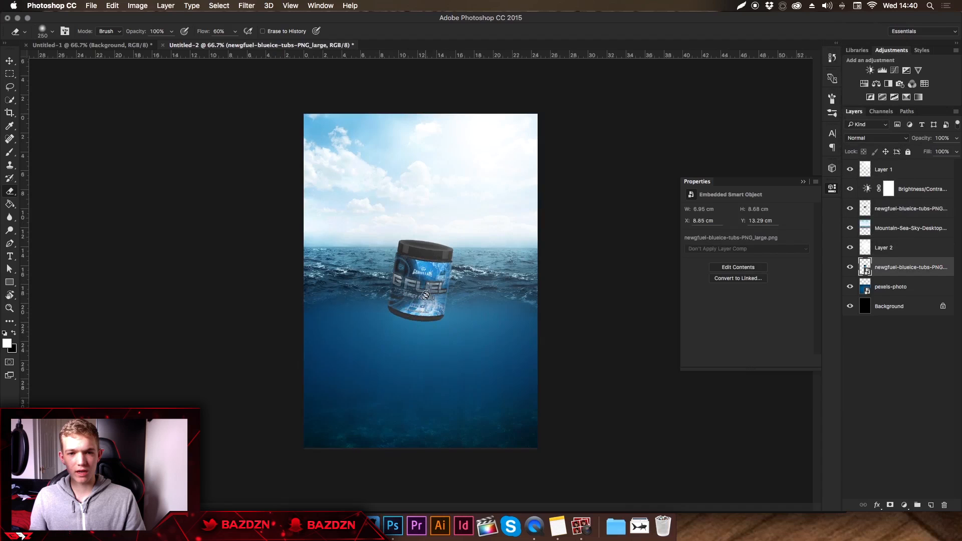
{"action": "left_click", "coordinate": [850, 141]}
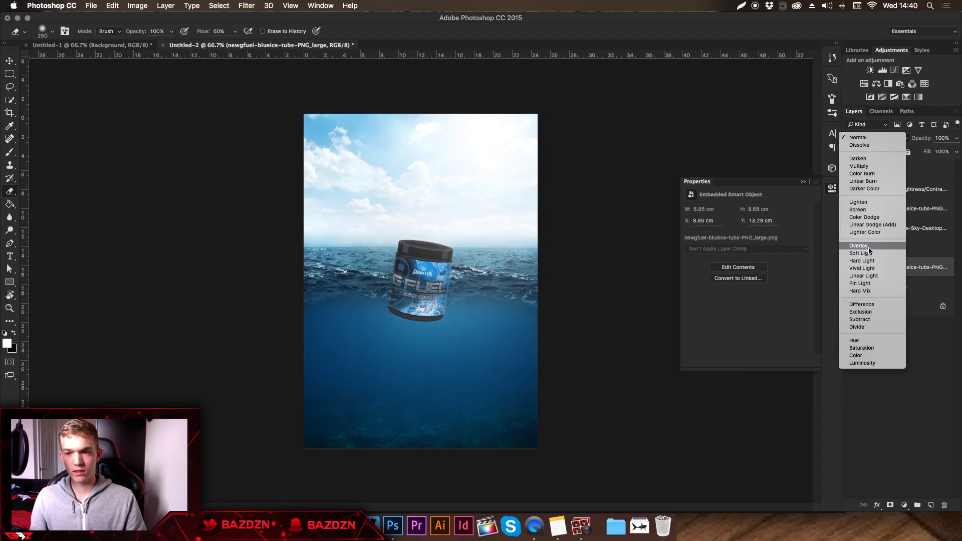
{"action": "left_click", "coordinate": [875, 242]}
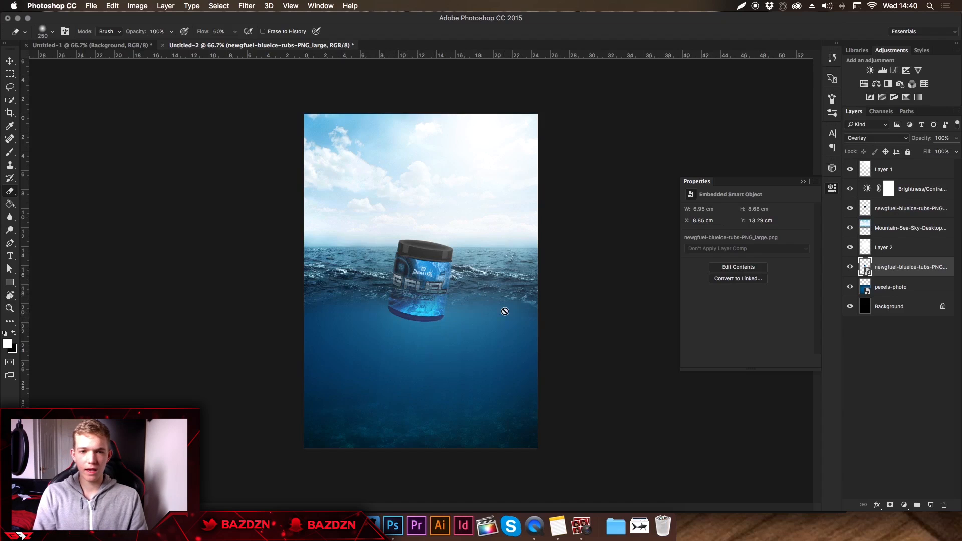
Check the birds in the finished Untitled-1 composition, switch to Safari and search Google Images for "birds png".
{"action": "key", "text": "v"}
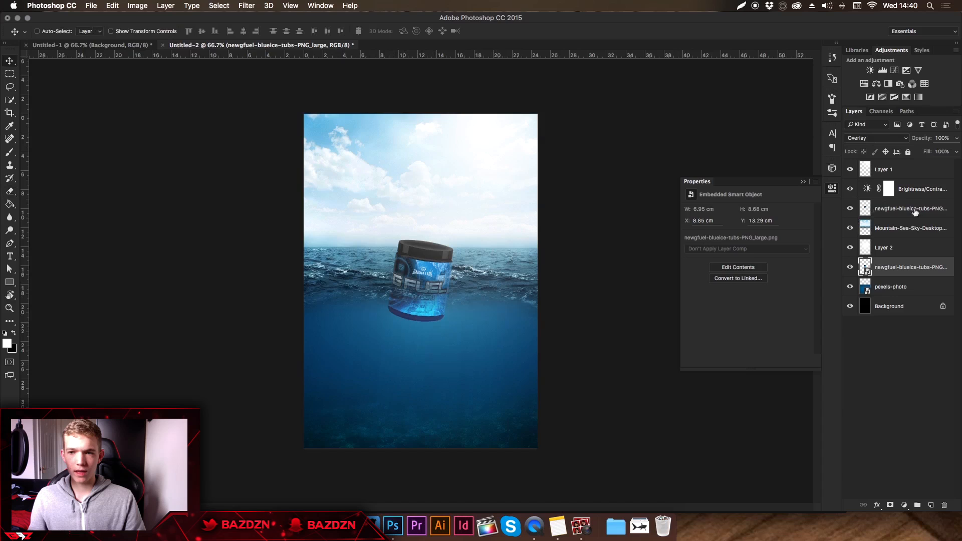
{"action": "left_click", "coordinate": [131, 45]}
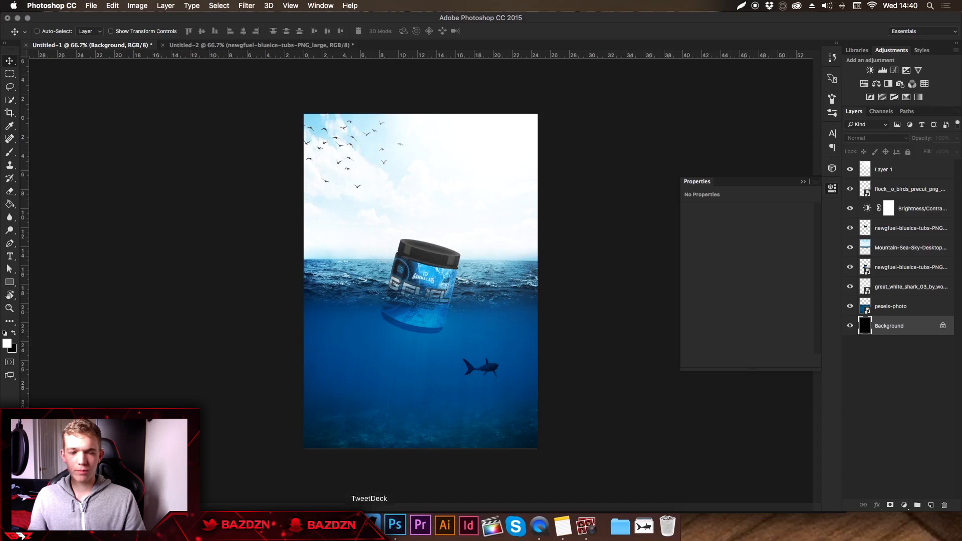
{"action": "left_click", "coordinate": [347, 526]}
{"action": "left_click", "coordinate": [120, 56]}
{"action": "left_click_drag", "start_coordinate": [127, 57], "coordinate": [30, 58]}
{"action": "type", "text": "birds"}
{"action": "key", "text": "Return"}
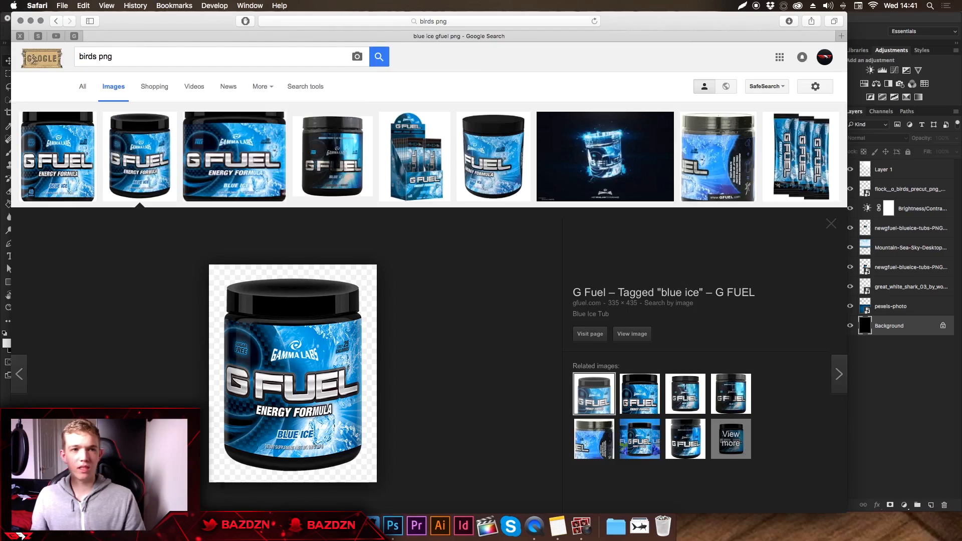
Preview the Flying Birds 02 PNG Stock image from the bird search results.
{"action": "scroll", "coordinate": [385, 218], "scroll_direction": "down", "scroll_amount": 1}
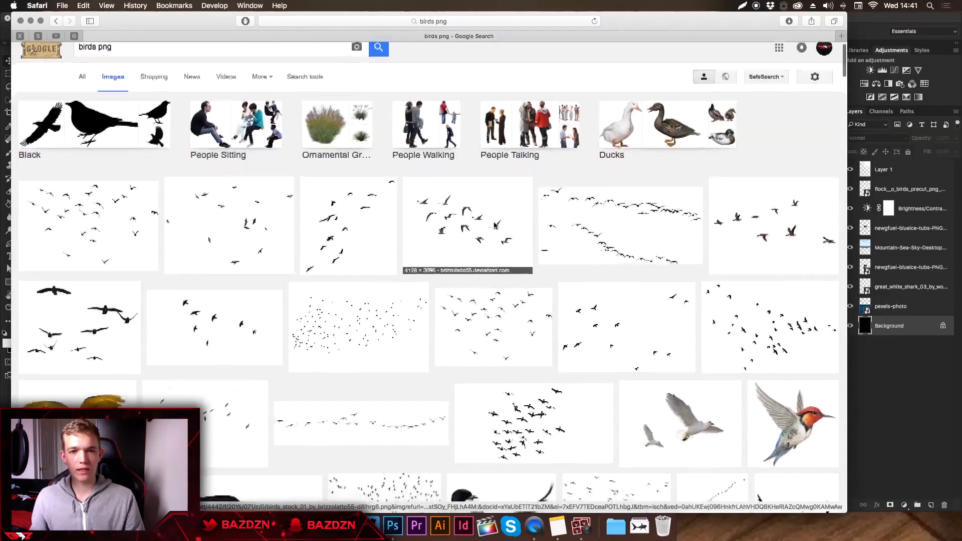
{"action": "left_click", "coordinate": [620, 216]}
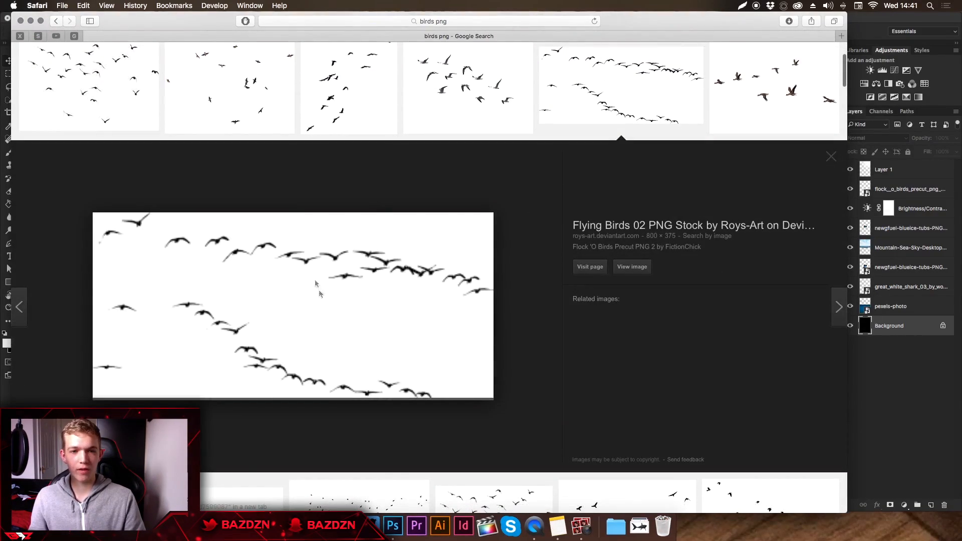
{"action": "scroll", "coordinate": [350, 254], "scroll_direction": "down", "scroll_amount": 1}
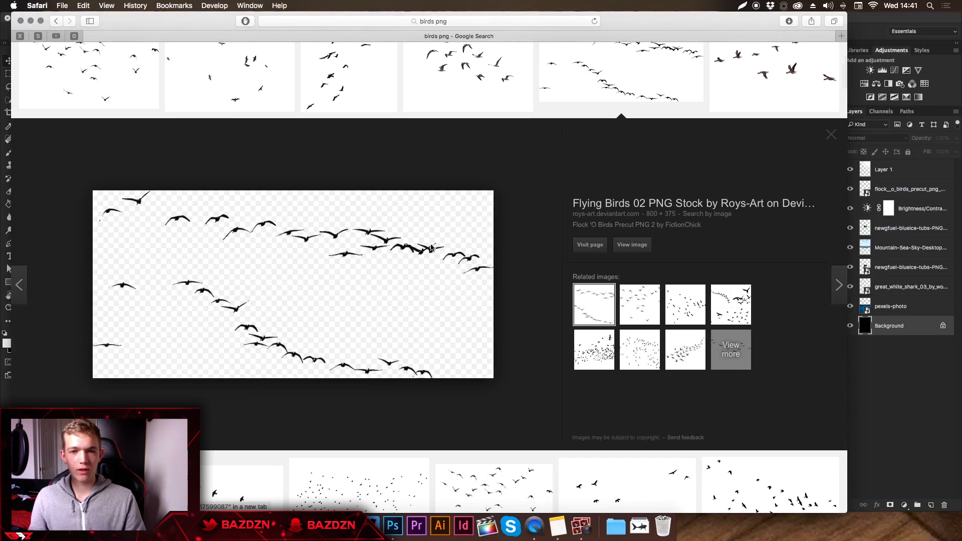
Switch back to Photoshop and place the downloaded flock__o_birds_precut PNG into the Untitled-2 document, over the sky.
{"action": "left_click", "coordinate": [893, 371]}
{"action": "left_click", "coordinate": [902, 228]}
{"action": "left_click", "coordinate": [345, 45]}
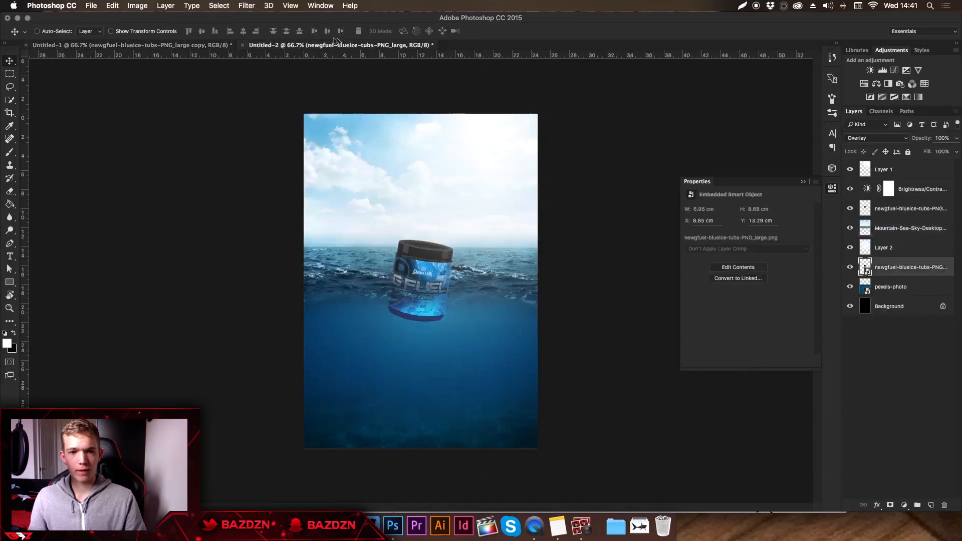
{"action": "left_click", "coordinate": [640, 526]}
{"action": "left_click_drag", "start_coordinate": [645, 447], "coordinate": [363, 188]}
{"action": "left_click_drag", "start_coordinate": [460, 282], "coordinate": [422, 193]}
{"action": "key", "text": "Return"}
Move the bird flock layer directly above the Mountain-Sea-Sky layer and scale it to about 12.17 × 7.87 cm in the sky's upper-left area.
{"action": "left_click_drag", "start_coordinate": [902, 268], "coordinate": [893, 222]}
{"action": "left_click_drag", "start_coordinate": [421, 195], "coordinate": [441, 171]}
{"action": "key", "text": "ctrl+t"}
{"action": "left_click_drag", "start_coordinate": [496, 108], "coordinate": [414, 159]}
{"action": "key", "text": "Return"}
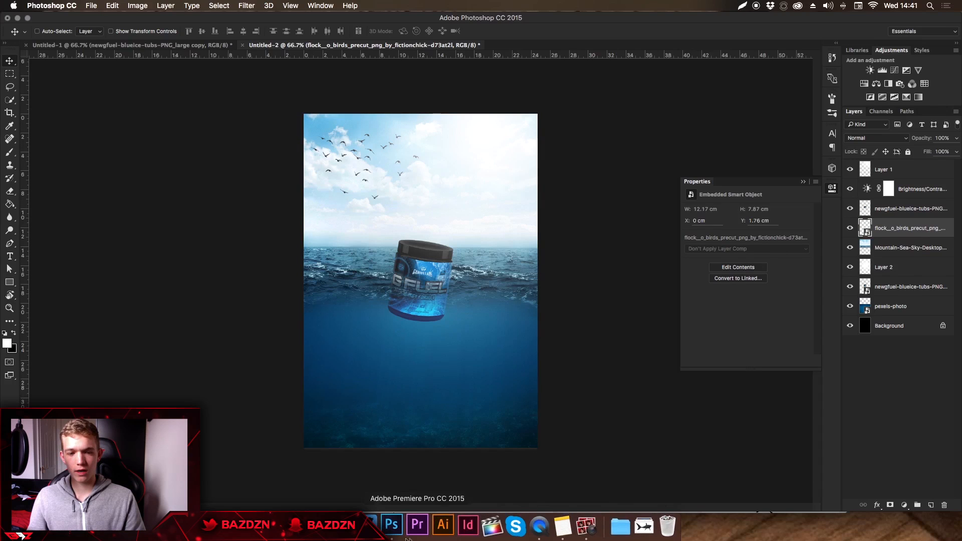
Switch to Safari and search Google Images for "shark png".
{"action": "left_click", "coordinate": [343, 526]}
{"action": "scroll", "coordinate": [100, 71], "scroll_direction": "up", "scroll_amount": 2}
{"action": "scroll", "coordinate": [100, 71], "scroll_direction": "up", "scroll_amount": 3}
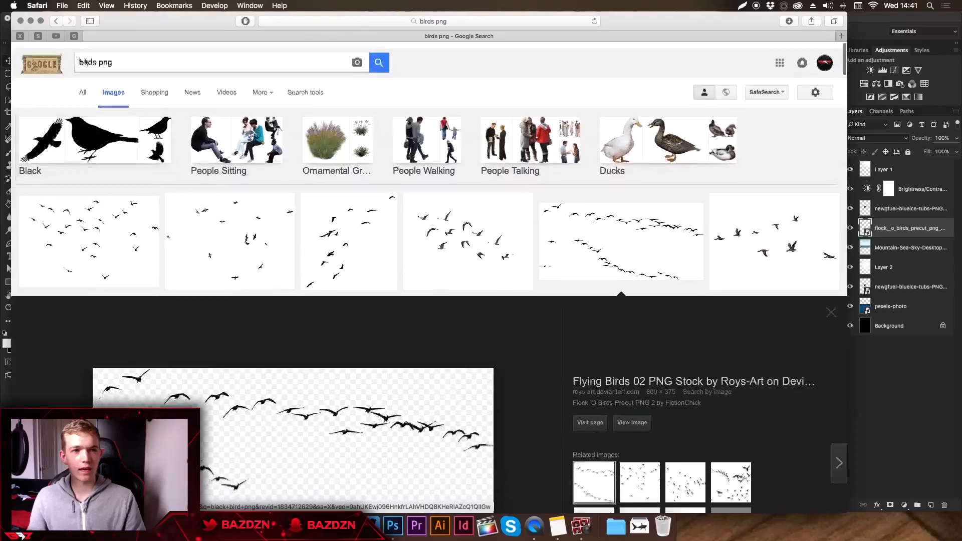
{"action": "double_click", "coordinate": [86, 56]}
{"action": "type", "text": "shark"}
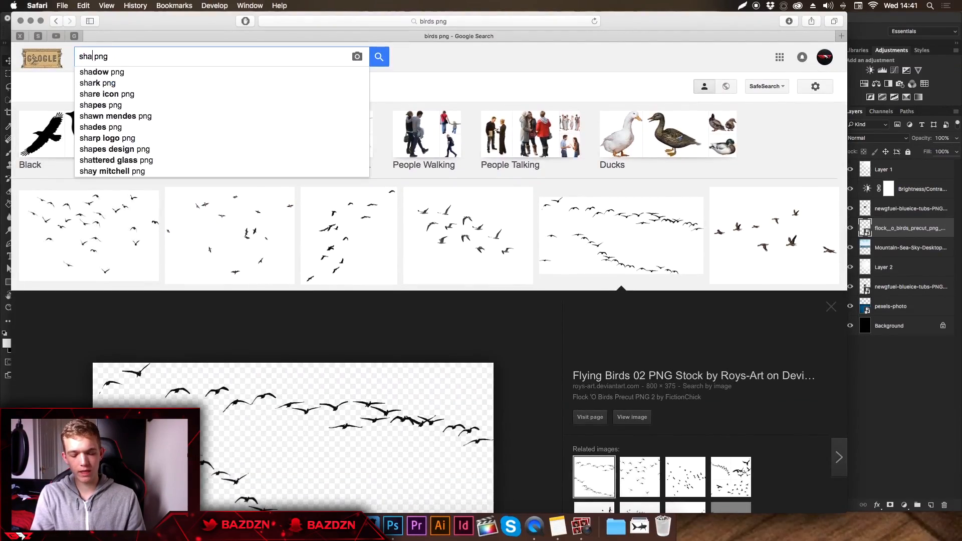
{"action": "key", "text": "Return"}
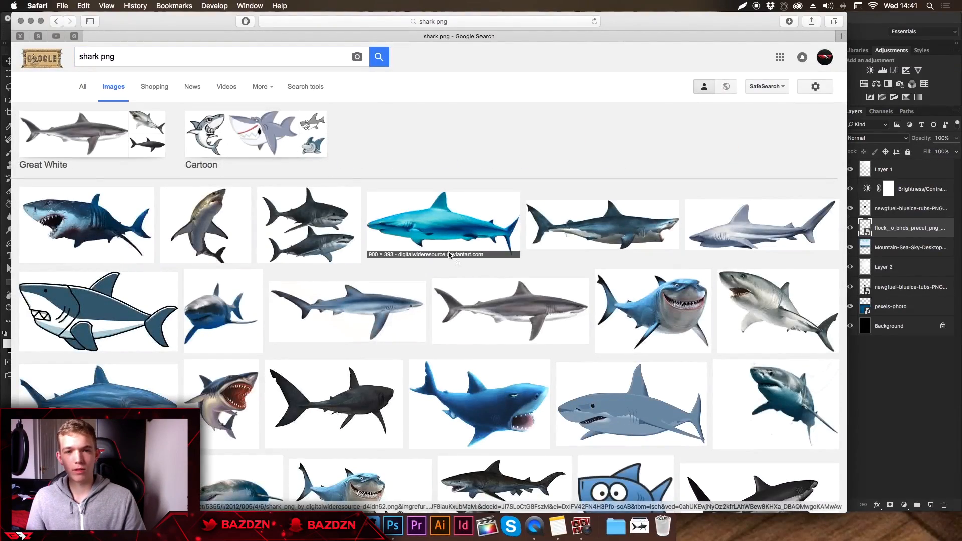
Browse the shark image results and preview the blue smiling cartoon shark.
{"action": "scroll", "coordinate": [440, 341], "scroll_direction": "down", "scroll_amount": 2}
{"action": "scroll", "coordinate": [440, 340], "scroll_direction": "down", "scroll_amount": 5}
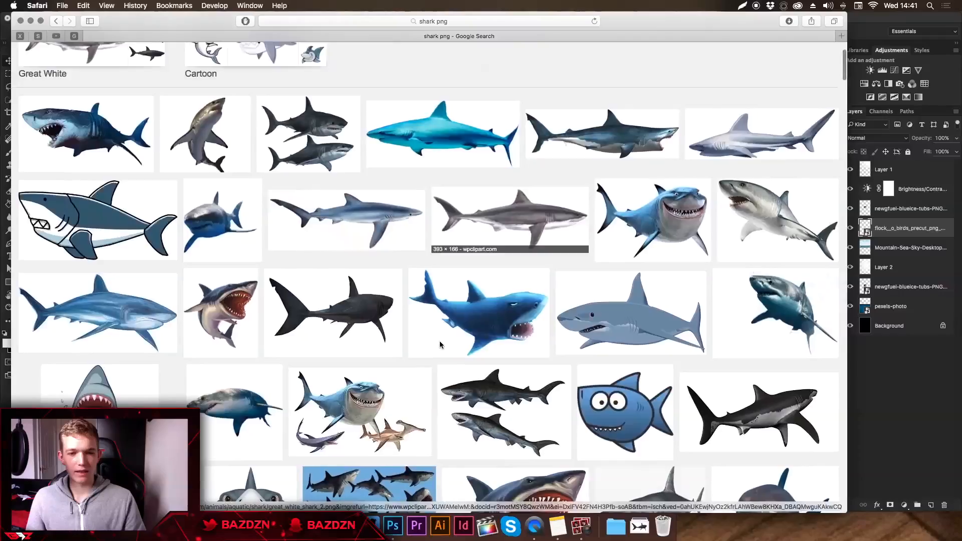
{"action": "scroll", "coordinate": [252, 146], "scroll_direction": "up", "scroll_amount": 3}
{"action": "scroll", "coordinate": [252, 146], "scroll_direction": "down", "scroll_amount": 4}
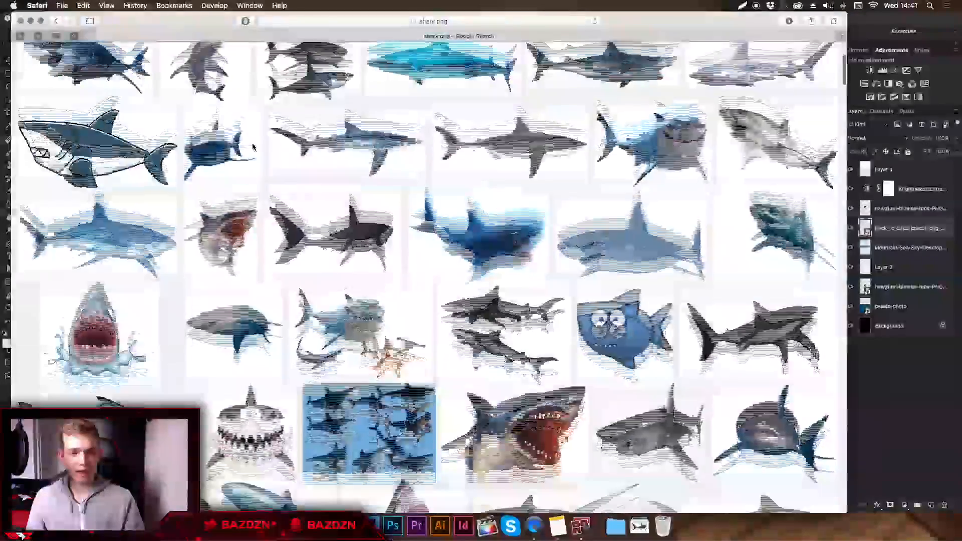
{"action": "scroll", "coordinate": [215, 270], "scroll_direction": "up", "scroll_amount": 4}
{"action": "left_click", "coordinate": [634, 182]}
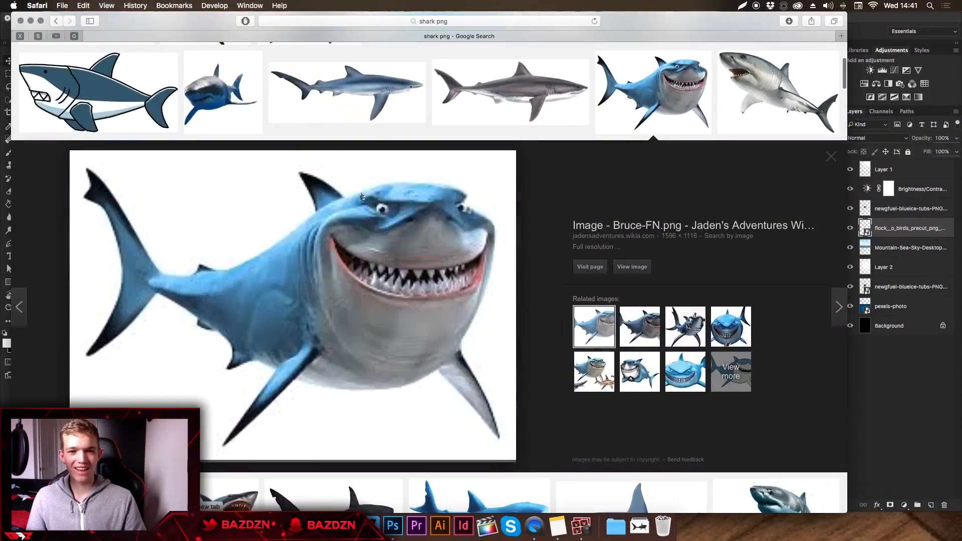
In Photoshop, place the great_white_shark_03 image above Mountain-Sea-Sky, about 5.01 × 2.75 cm, underwater to the tub's lower right, and set its blend mode to Overlay.
{"action": "left_click", "coordinate": [902, 248]}
{"action": "left_click", "coordinate": [641, 527]}
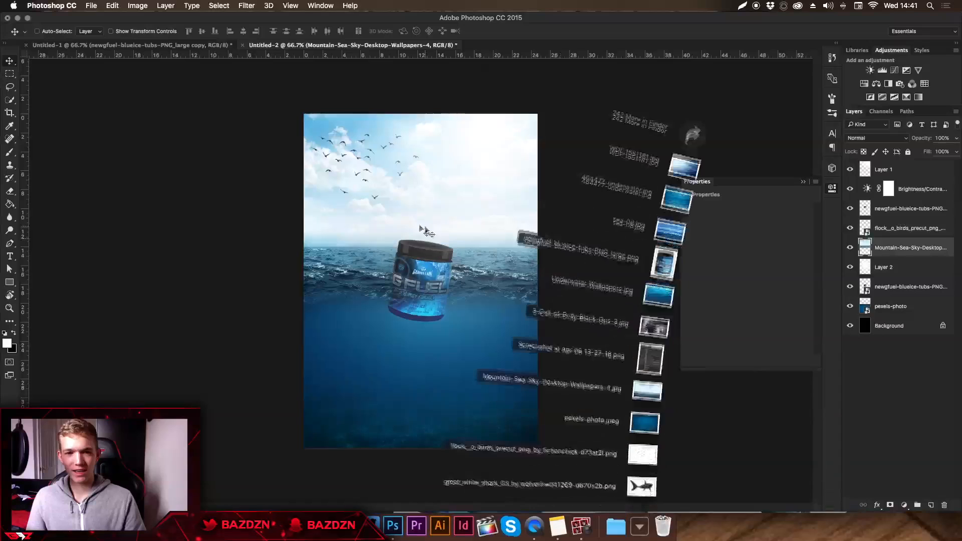
{"action": "left_click_drag", "start_coordinate": [646, 483], "coordinate": [407, 339]}
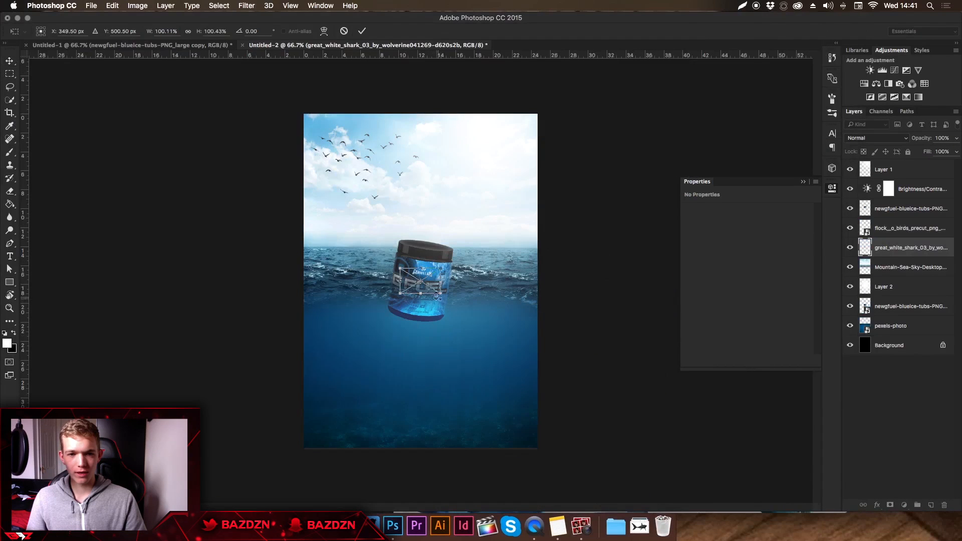
{"action": "left_click_drag", "start_coordinate": [449, 333], "coordinate": [503, 351]}
{"action": "key", "text": "Return"}
{"action": "left_click", "coordinate": [872, 138]}
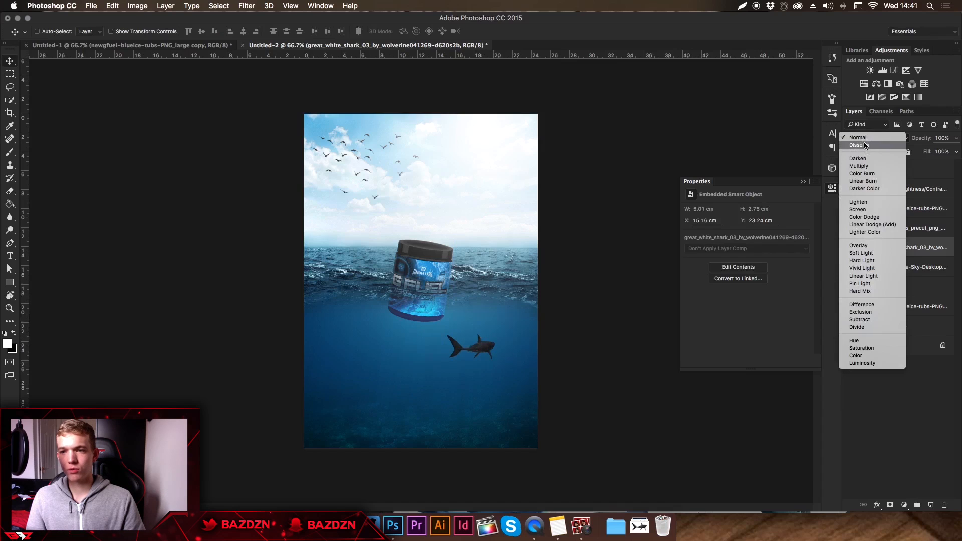
{"action": "left_click", "coordinate": [863, 249]}
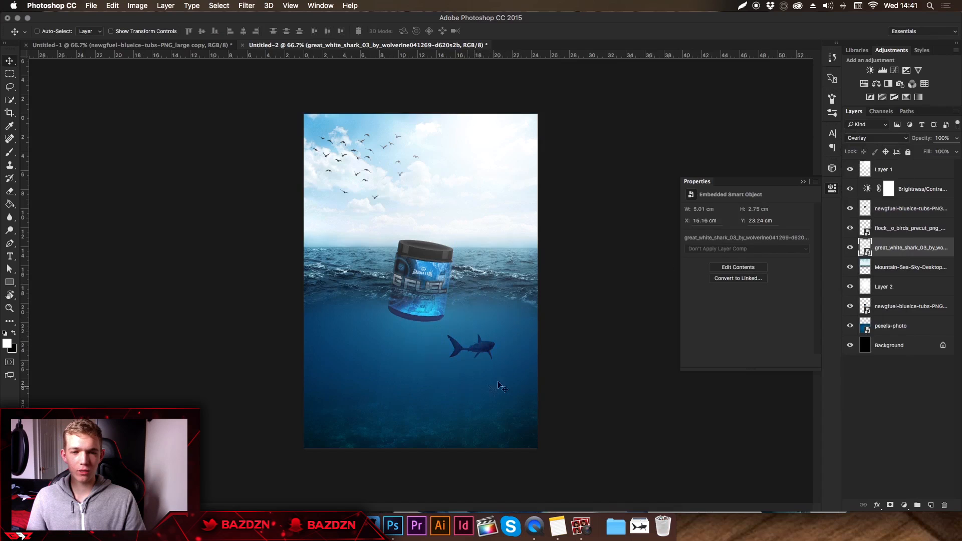